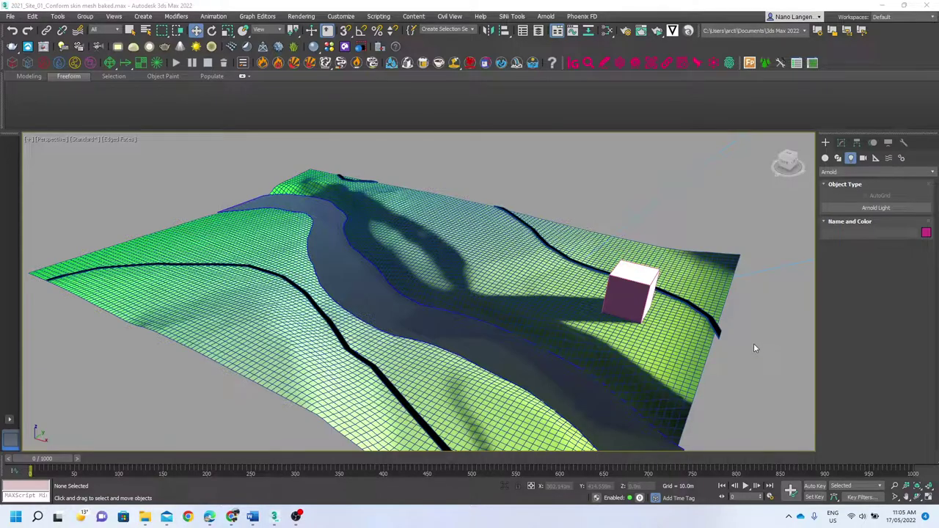
Step: Select the Conform quad mesh terrain and orbit the perspective view to a lower, turned angle
{"action": "left_click", "coordinate": [709, 282]}
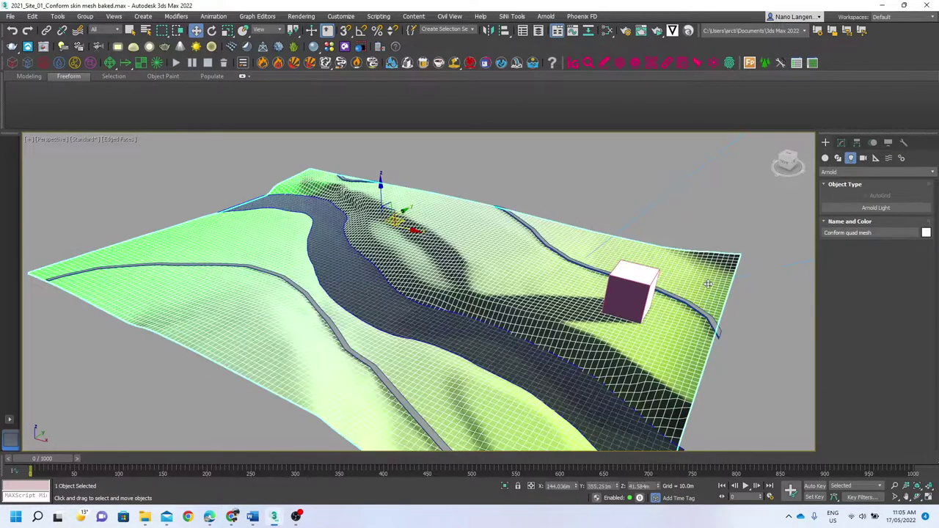
{"action": "mouse_move", "coordinate": [780, 345]}
{"action": "middle_mouse_down", "text": "alt"}
{"action": "mouse_move", "coordinate": [784, 325]}
{"action": "mouse_move", "coordinate": [748, 322]}
{"action": "mouse_move", "coordinate": [821, 342]}
{"action": "mouse_move", "coordinate": [816, 352]}
{"action": "mouse_move", "coordinate": [750, 340]}
{"action": "mouse_move", "coordinate": [782, 337]}
{"action": "mouse_move", "coordinate": [778, 329]}
{"action": "mouse_move", "coordinate": [781, 338]}
{"action": "middle_mouse_up", "text": "alt"}
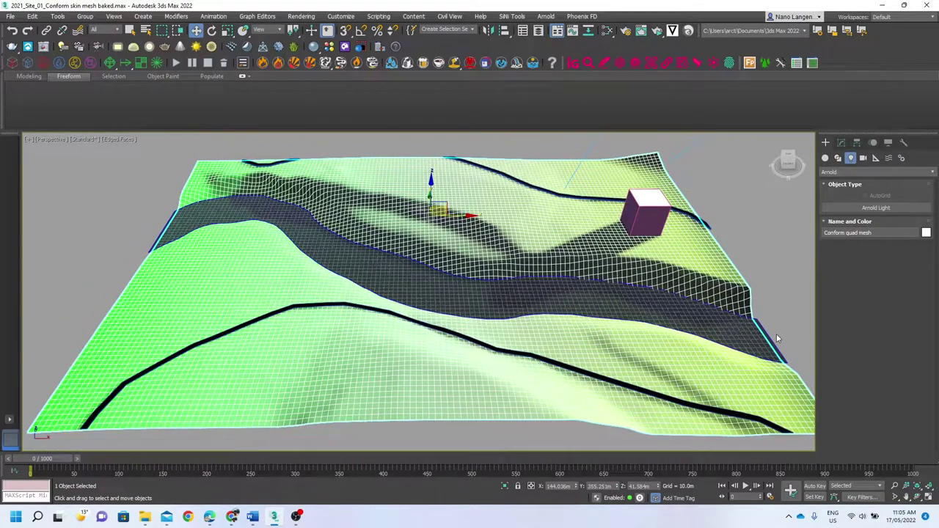
{"action": "right_click", "coordinate": [743, 246]}
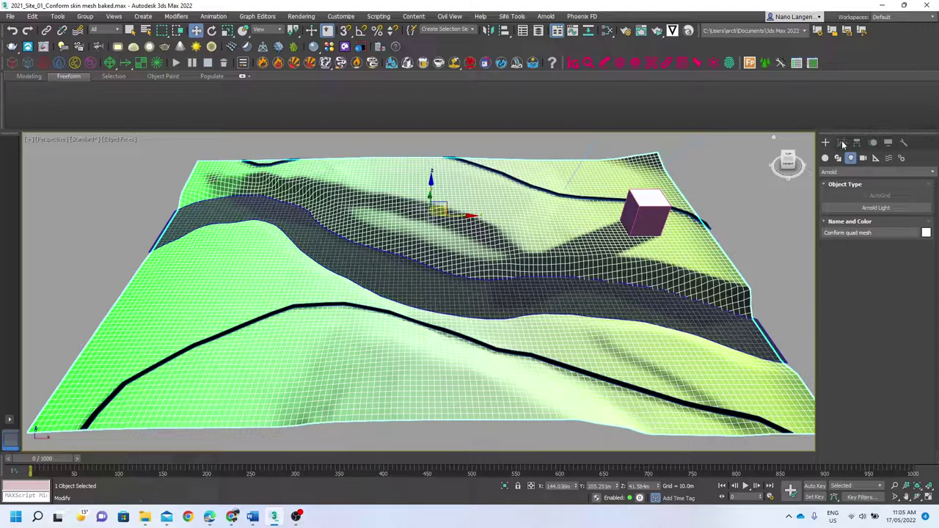
Step: In the Modify panel, pick the terrain's Editable Poly base level beneath its UVW Map
{"action": "left_click", "coordinate": [842, 144]}
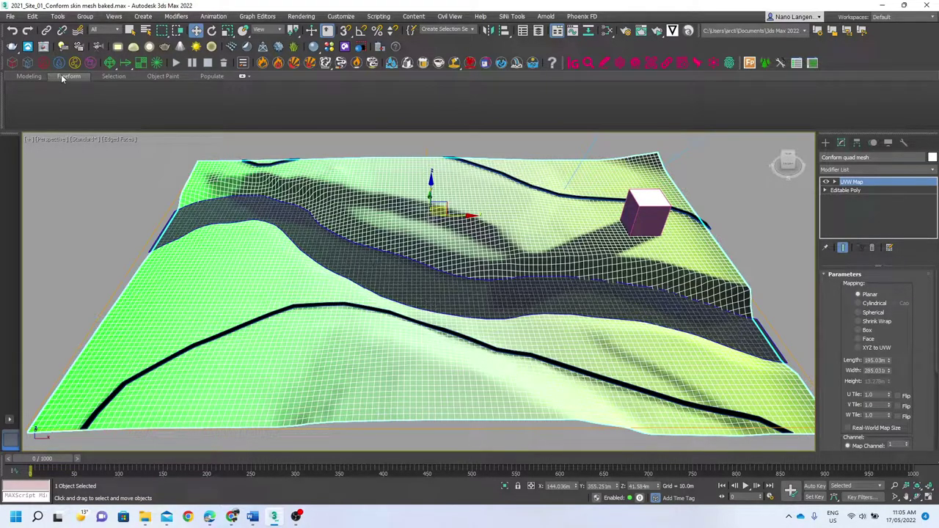
{"action": "left_click", "coordinate": [847, 190]}
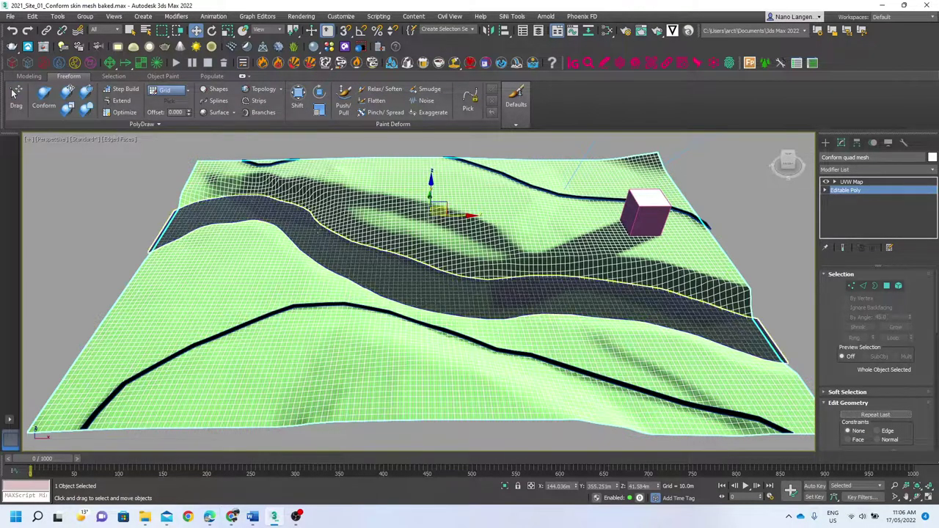
Step: Pan the view along the contour line and turn on Show End Result
{"action": "left_click_drag", "start_coordinate": [630, 323], "coordinate": [642, 327]}
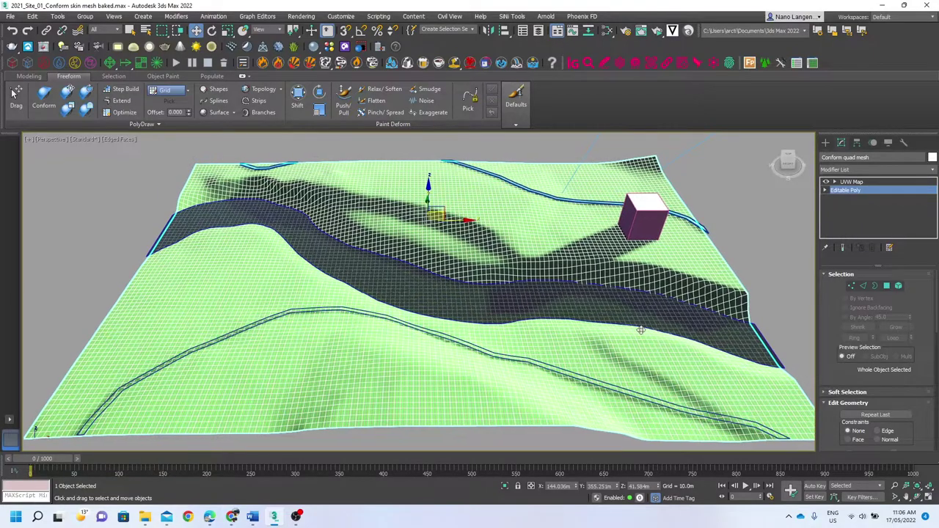
{"action": "scroll", "coordinate": [541, 413], "scroll_direction": "up", "scroll_amount": 5}
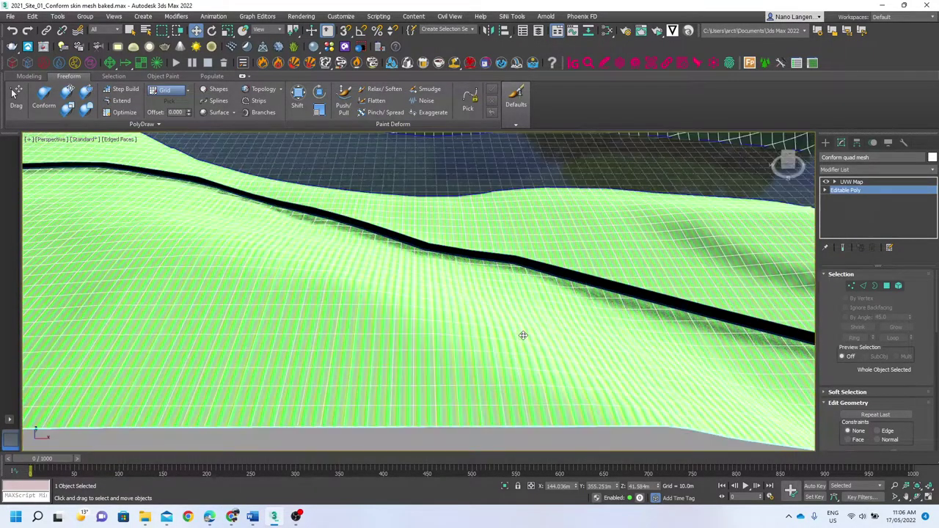
{"action": "middle_click_drag", "start_coordinate": [526, 330], "coordinate": [536, 384]}
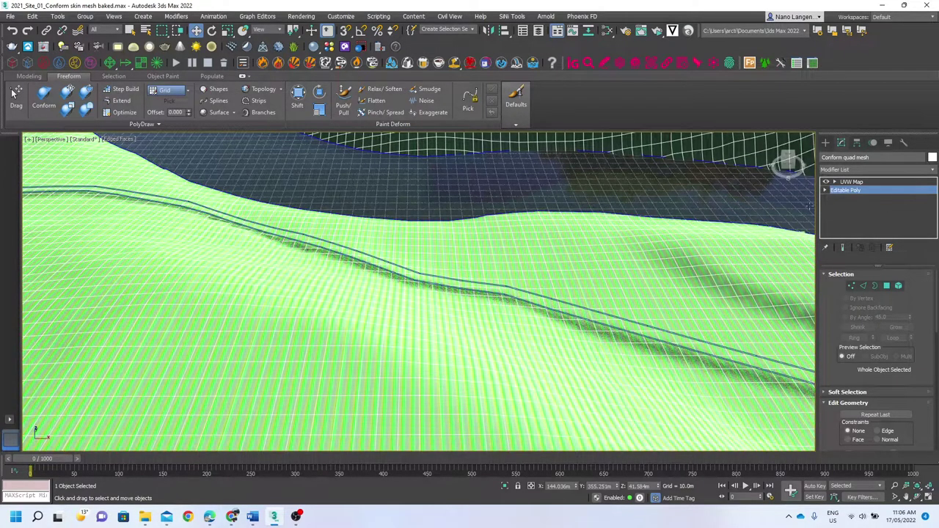
{"action": "middle_click_drag", "start_coordinate": [482, 422], "coordinate": [497, 381]}
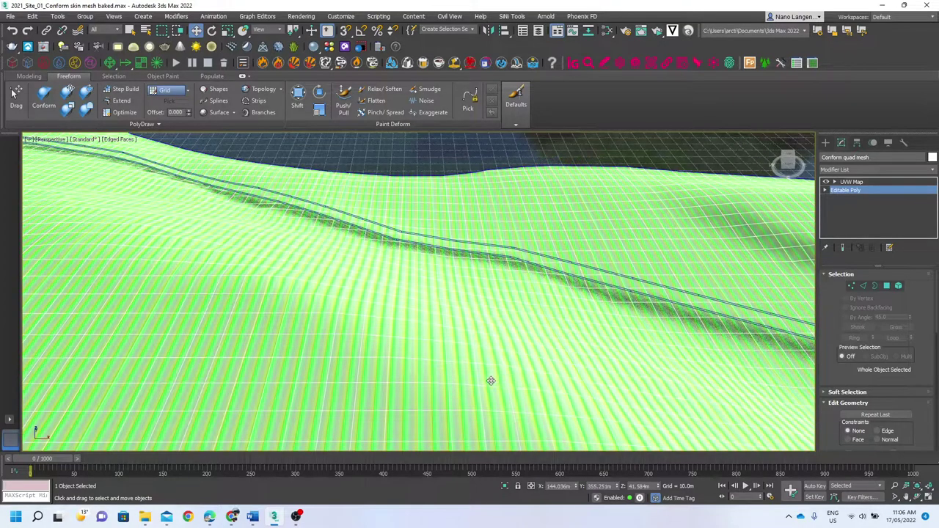
{"action": "left_click", "coordinate": [843, 248]}
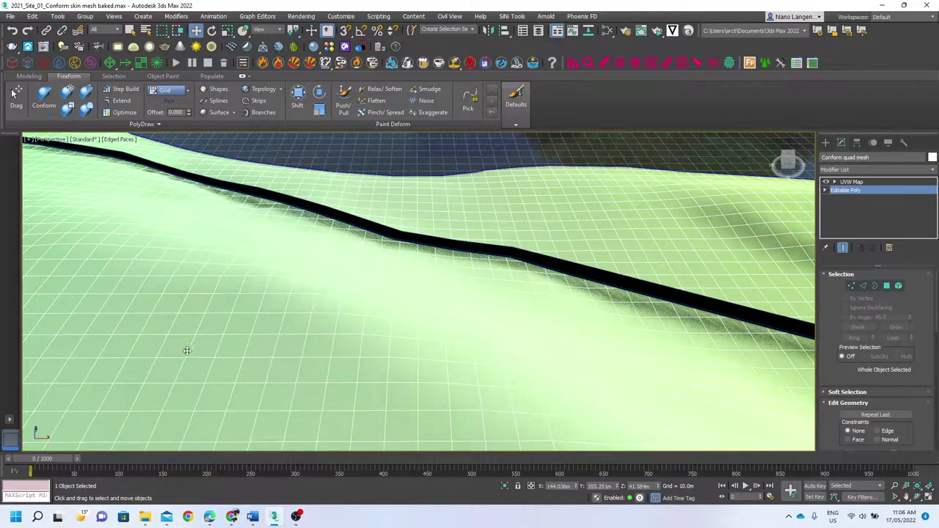
Step: Orbit to a high overhead view of the terrain and switch to Vertex sub-object level
{"action": "scroll", "coordinate": [493, 250], "scroll_direction": "down", "scroll_amount": 5}
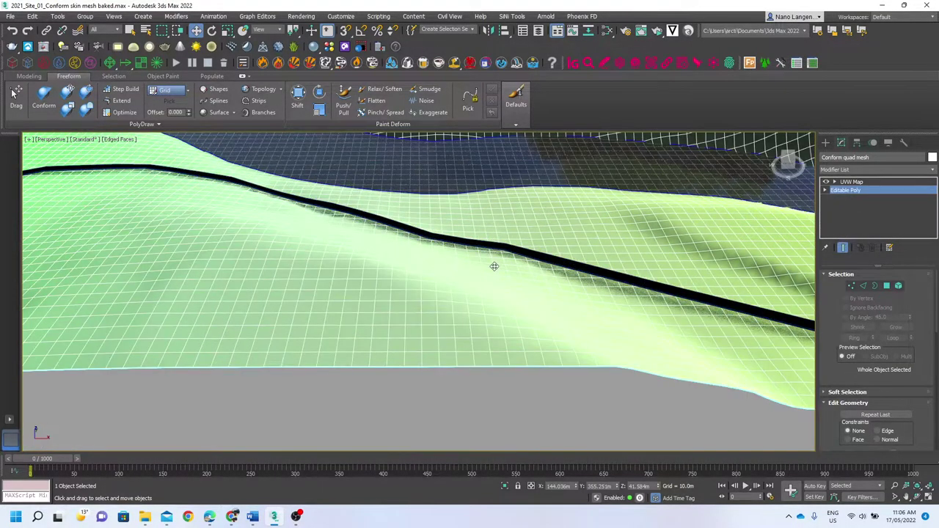
{"action": "middle_click_drag", "start_coordinate": [495, 261], "coordinate": [486, 379], "text": "alt"}
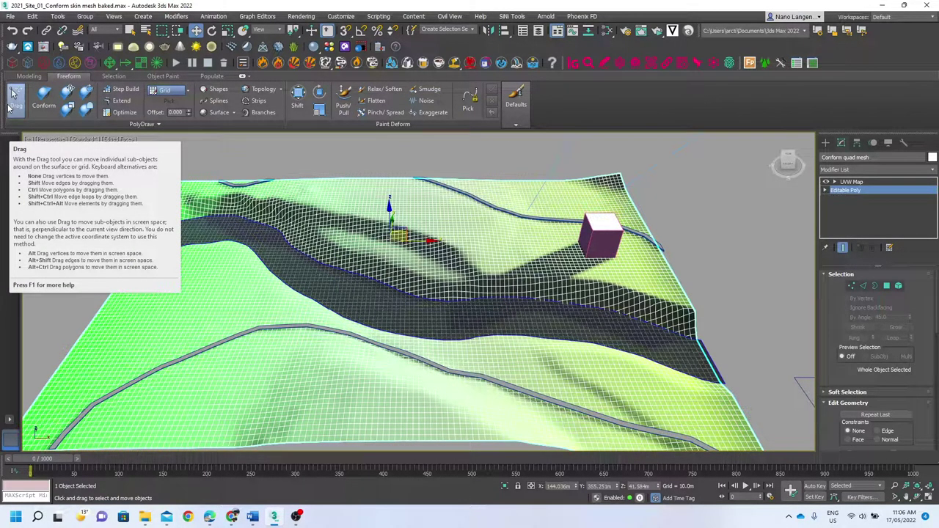
{"action": "scroll", "coordinate": [879, 360], "scroll_direction": "down", "scroll_amount": 8}
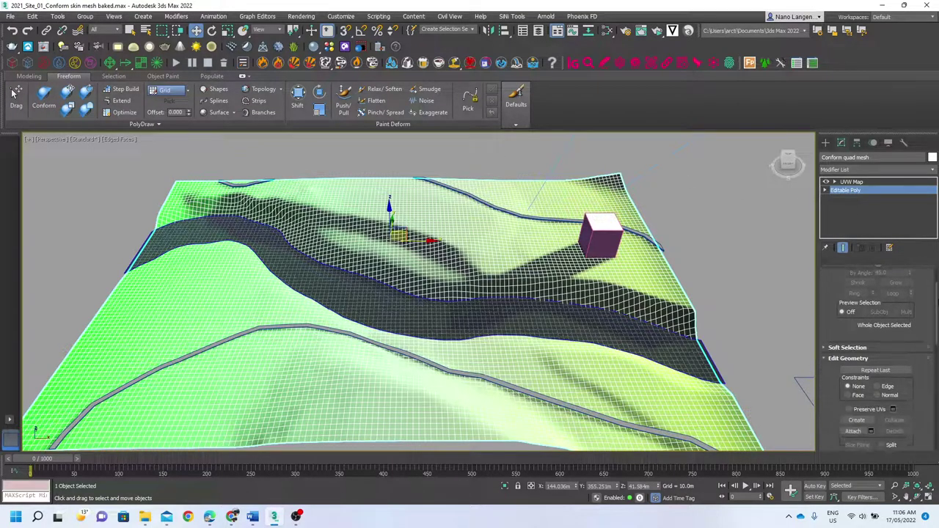
{"action": "scroll", "coordinate": [879, 359], "scroll_direction": "down", "scroll_amount": 3}
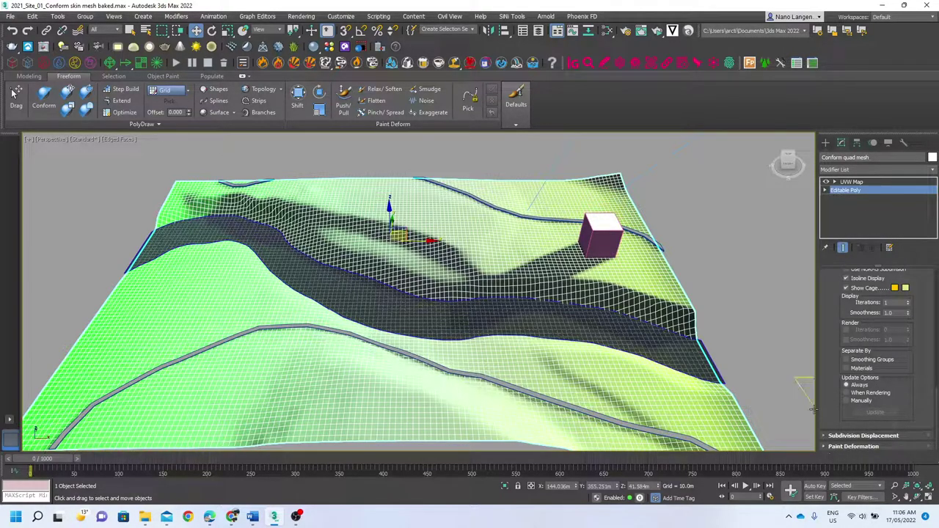
{"action": "left_click_drag", "start_coordinate": [935, 402], "coordinate": [937, 264]}
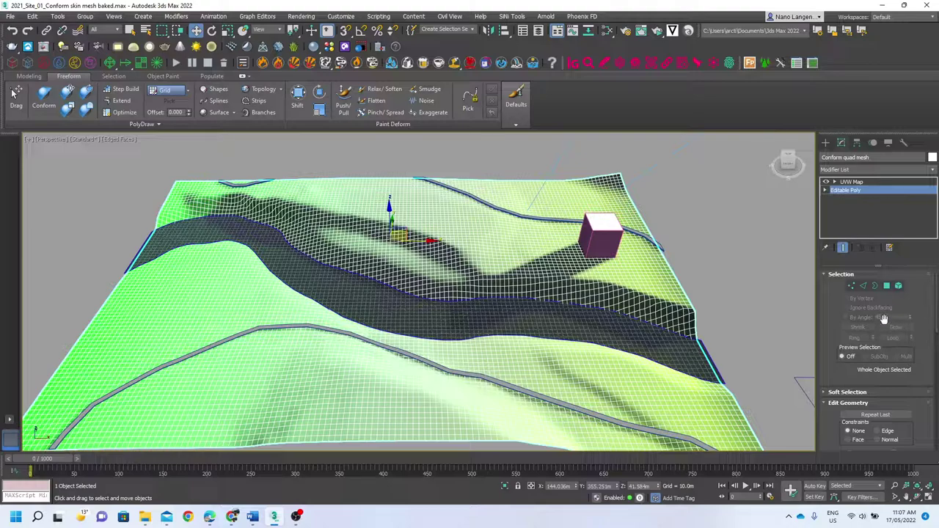
{"action": "left_click", "coordinate": [852, 286]}
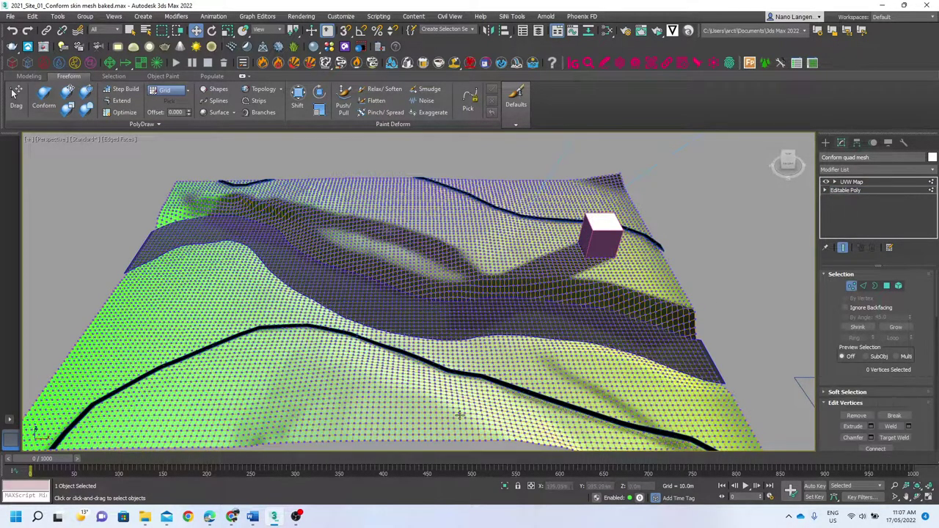
Step: Select a vertex below the contour line and enable Use Soft Selection with 20.0m falloff
{"action": "left_click", "coordinate": [368, 394]}
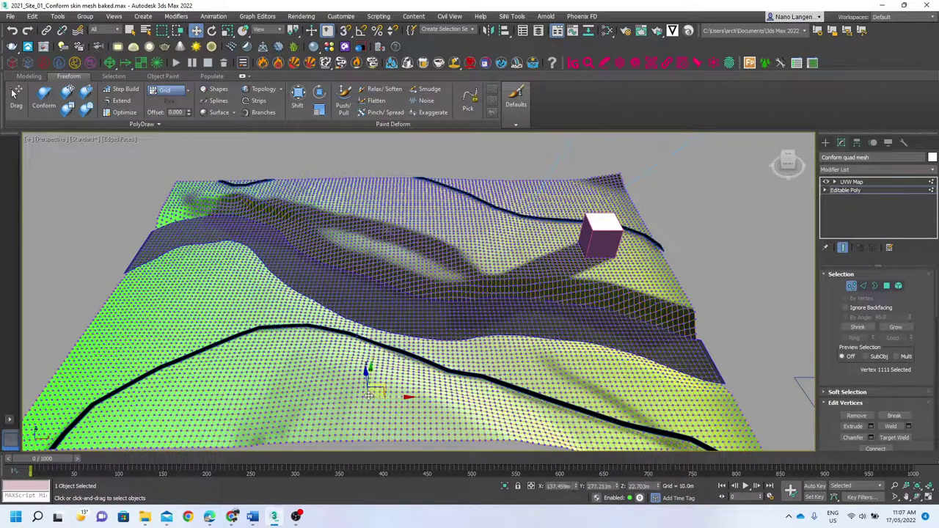
{"action": "left_click", "coordinate": [832, 393]}
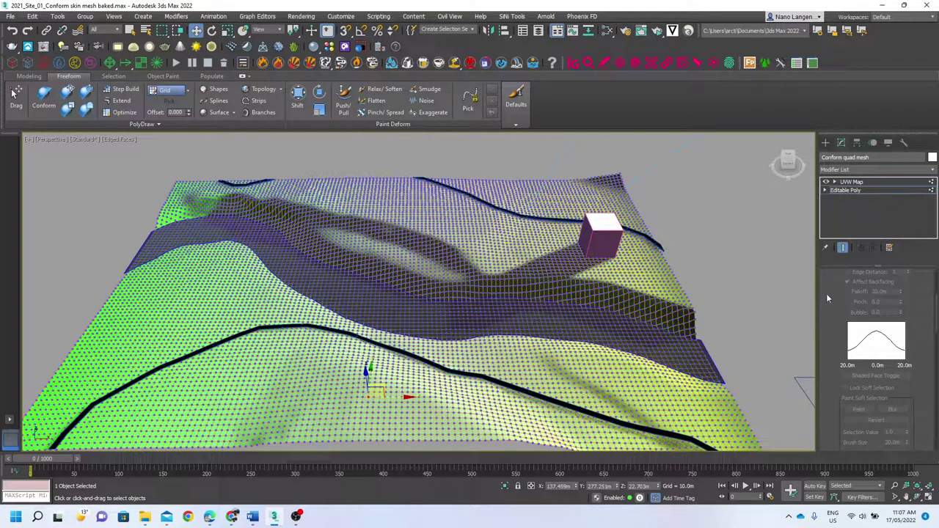
{"action": "scroll", "coordinate": [833, 322], "scroll_direction": "up", "scroll_amount": 3}
{"action": "left_click", "coordinate": [847, 361]}
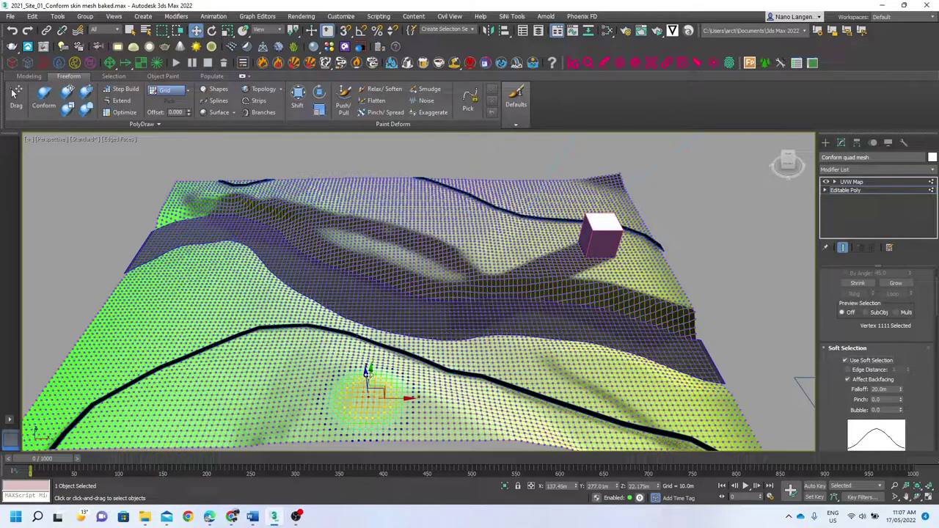
Step: Expand the Paint Deformation rollout showing Push/Pull 10.0m and brush size 20.0m
{"action": "middle_click_drag", "start_coordinate": [439, 402], "coordinate": [470, 359]}
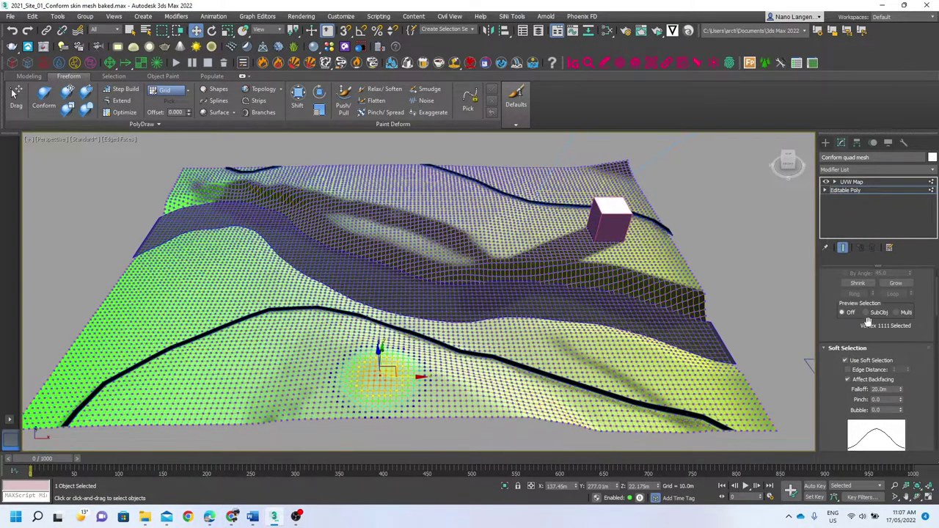
{"action": "left_click_drag", "start_coordinate": [936, 289], "coordinate": [936, 432]}
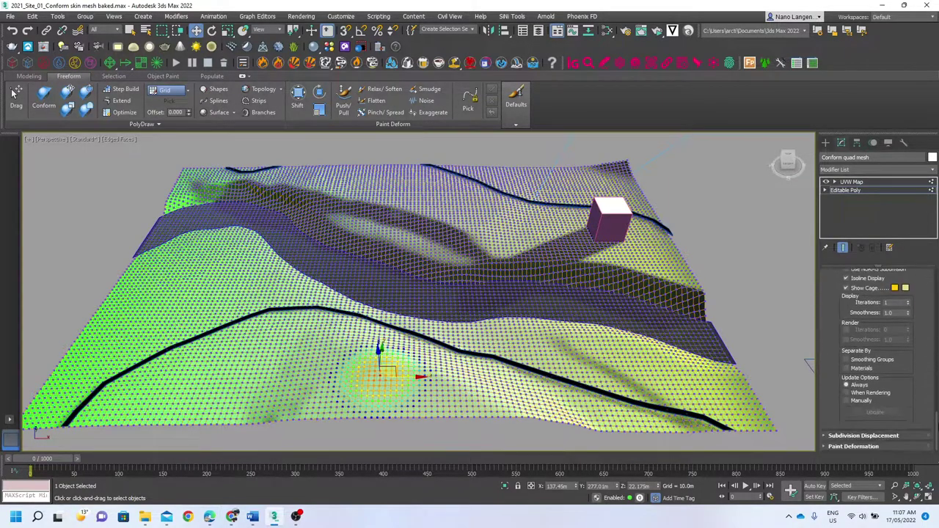
{"action": "left_click", "coordinate": [852, 446]}
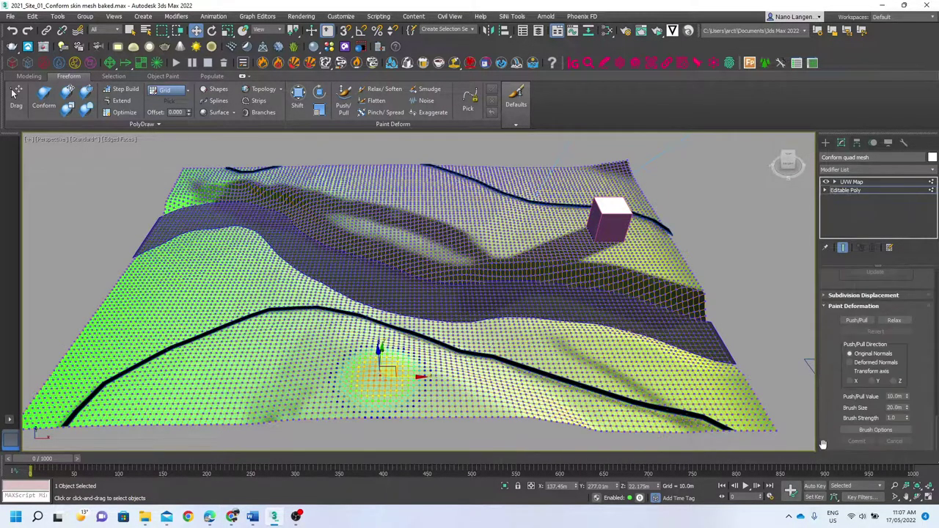
{"action": "scroll", "coordinate": [364, 397], "scroll_direction": "up", "scroll_amount": 3}
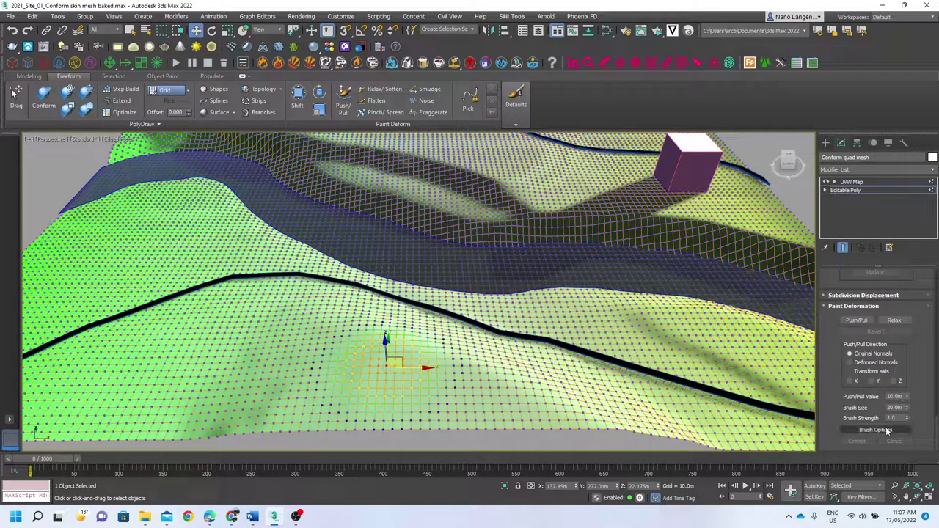
Step: Activate Push/Pull painting along the Z axis and shrink the brush to 12.2m
{"action": "left_click", "coordinate": [855, 321]}
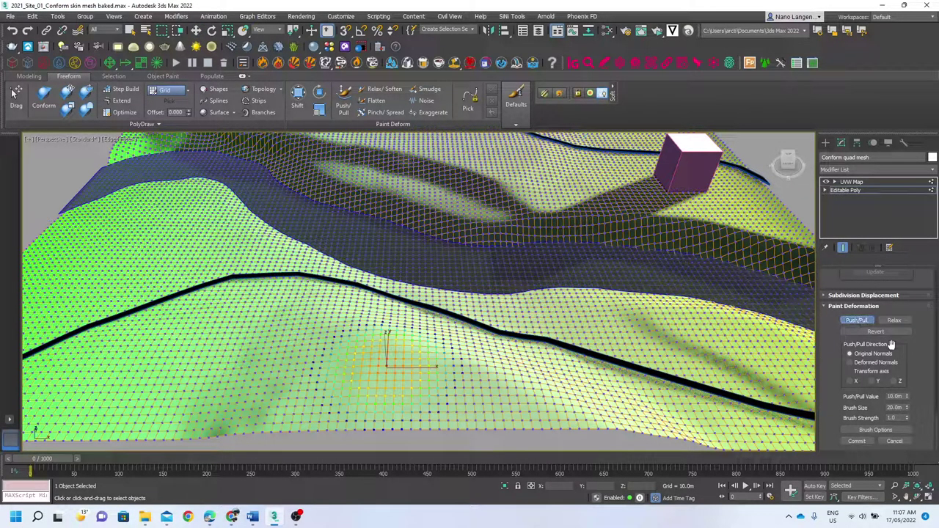
{"action": "left_click", "coordinate": [893, 381]}
{"action": "left_click_drag", "start_coordinate": [408, 358], "coordinate": [410, 372], "text": "ctrl+shift"}
Step: Paint a test spike on the terrain, inspect it, then cancel it
{"action": "mouse_move", "coordinate": [415, 355]}
{"action": "left_mouse_down"}
{"action": "mouse_move", "coordinate": [424, 392]}
{"action": "mouse_move", "coordinate": [326, 415]}
{"action": "mouse_move", "coordinate": [335, 395]}
{"action": "mouse_move", "coordinate": [345, 409]}
{"action": "mouse_move", "coordinate": [416, 405]}
{"action": "mouse_move", "coordinate": [483, 426]}
{"action": "mouse_move", "coordinate": [437, 409]}
{"action": "left_mouse_up"}
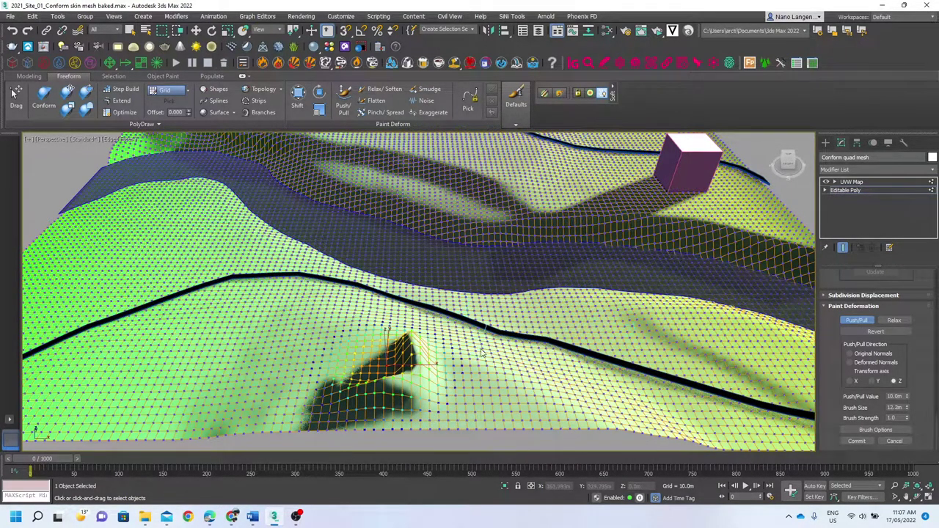
{"action": "middle_click_drag", "start_coordinate": [482, 352], "coordinate": [521, 332], "text": "alt"}
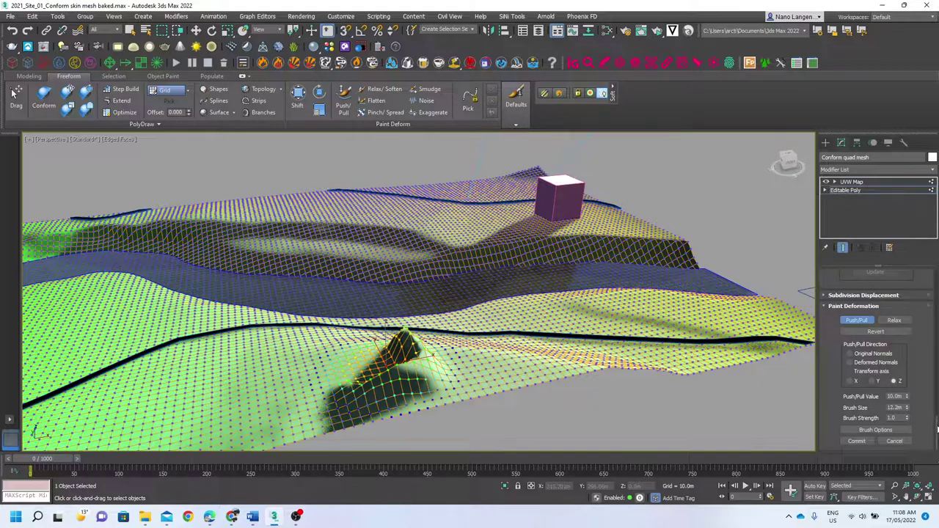
{"action": "left_click", "coordinate": [896, 441]}
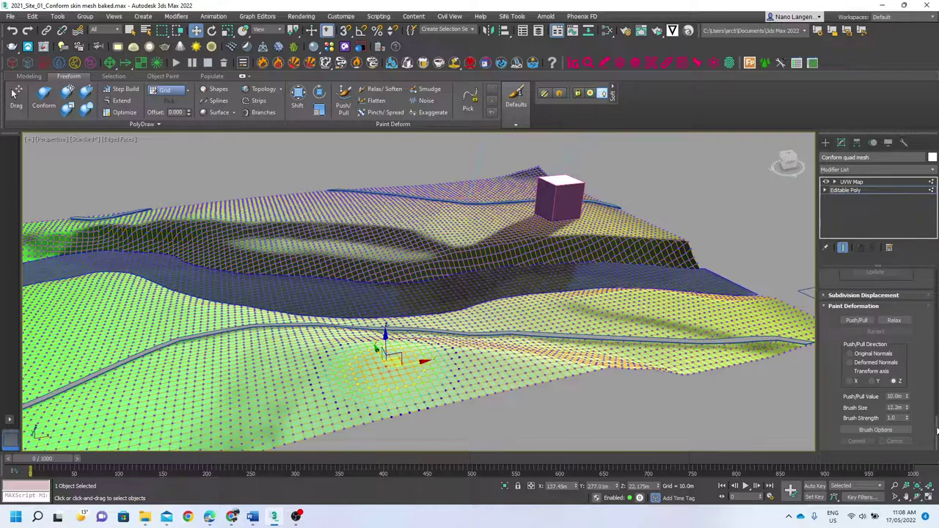
{"action": "left_click_drag", "start_coordinate": [937, 431], "coordinate": [937, 268]}
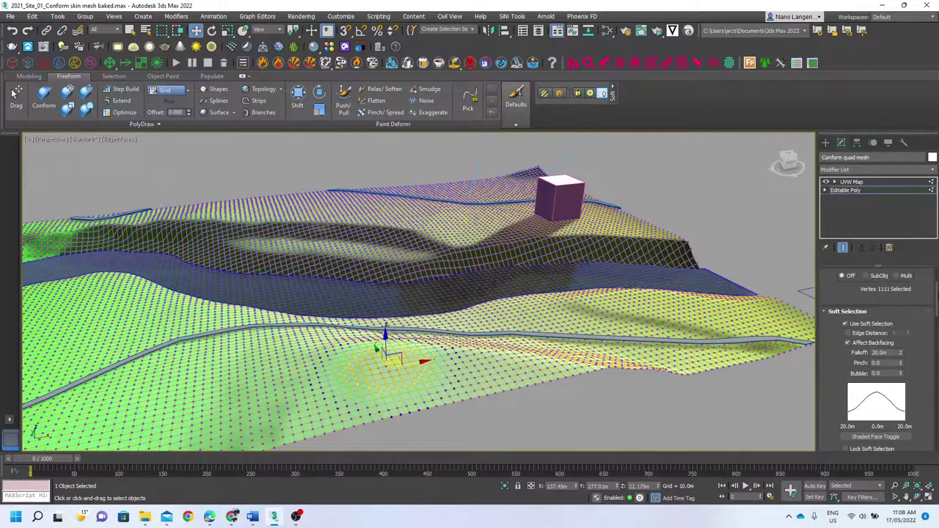
Step: Paint a soft-selection band across the terrain below the contour line beside the road
{"action": "scroll", "coordinate": [877, 360], "scroll_direction": "down", "scroll_amount": 3}
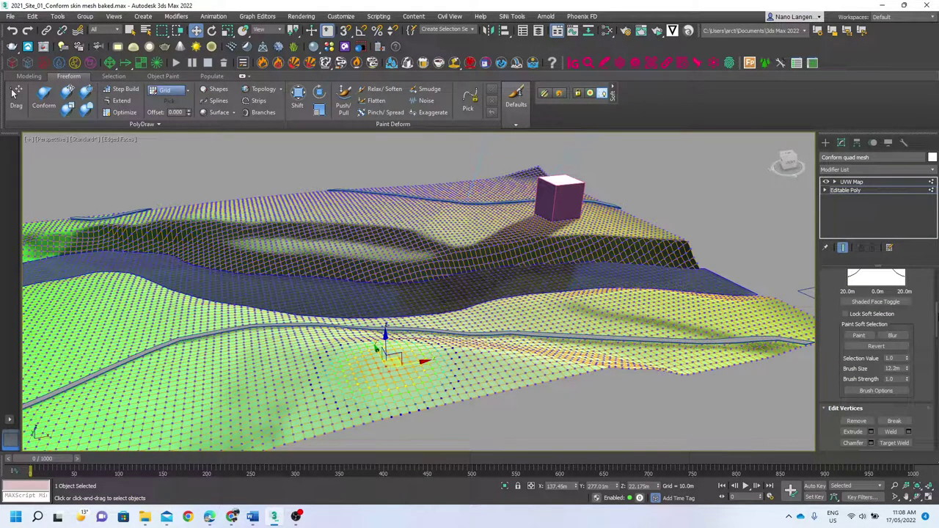
{"action": "left_click", "coordinate": [859, 335]}
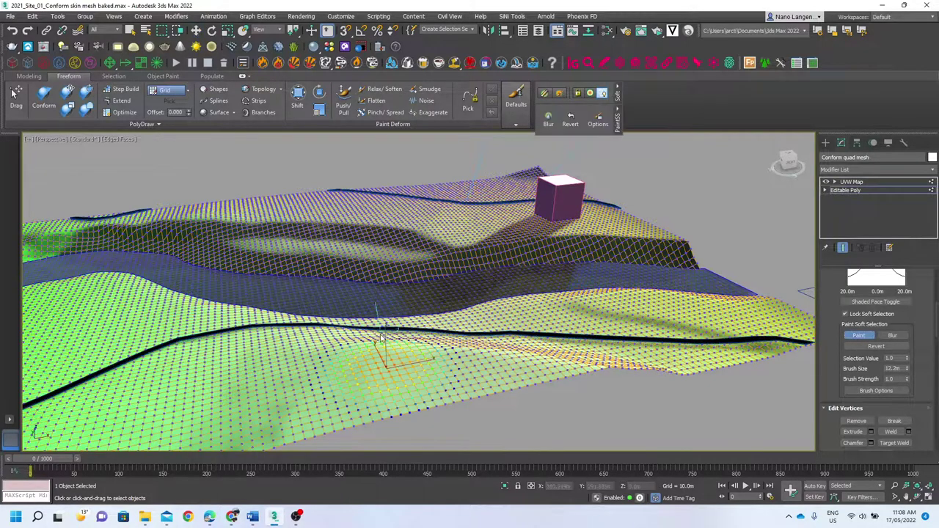
{"action": "mouse_move", "coordinate": [418, 374]}
{"action": "left_mouse_down"}
{"action": "mouse_move", "coordinate": [480, 368]}
{"action": "mouse_move", "coordinate": [453, 360]}
{"action": "mouse_move", "coordinate": [389, 377]}
{"action": "mouse_move", "coordinate": [277, 383]}
{"action": "mouse_move", "coordinate": [250, 415]}
{"action": "mouse_move", "coordinate": [315, 388]}
{"action": "mouse_move", "coordinate": [251, 398]}
{"action": "mouse_move", "coordinate": [185, 389]}
{"action": "mouse_move", "coordinate": [141, 423]}
{"action": "mouse_move", "coordinate": [113, 424]}
{"action": "left_mouse_up"}
{"action": "middle_click_drag", "start_coordinate": [299, 378], "coordinate": [470, 383], "text": "alt"}
Step: Switch Paint Deformation to Push/Pull
{"action": "scroll", "coordinate": [345, 380], "scroll_direction": "up", "scroll_amount": 5}
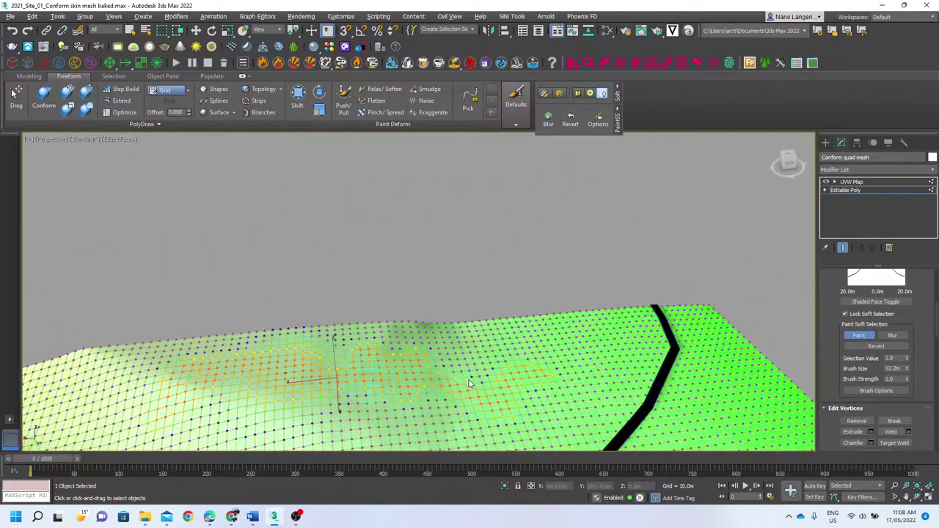
{"action": "scroll", "coordinate": [890, 281], "scroll_direction": "down", "scroll_amount": 10}
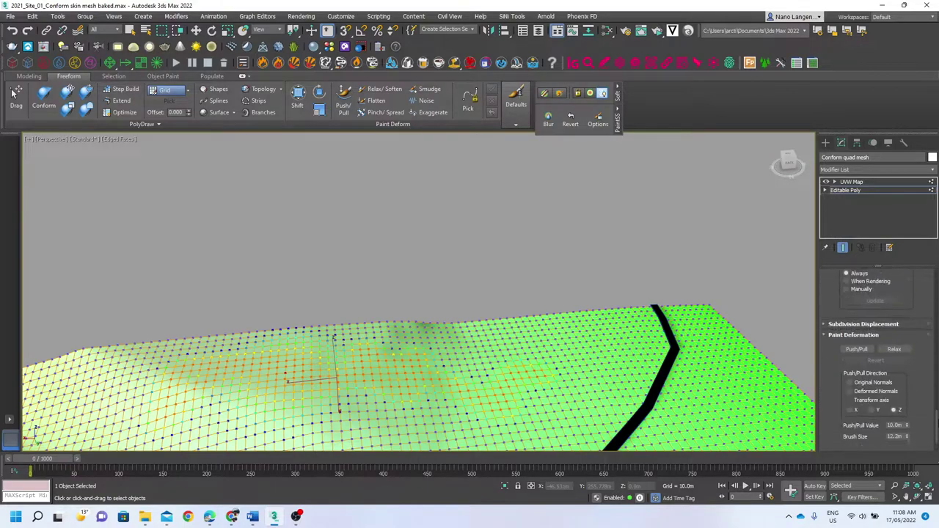
{"action": "left_click", "coordinate": [856, 320]}
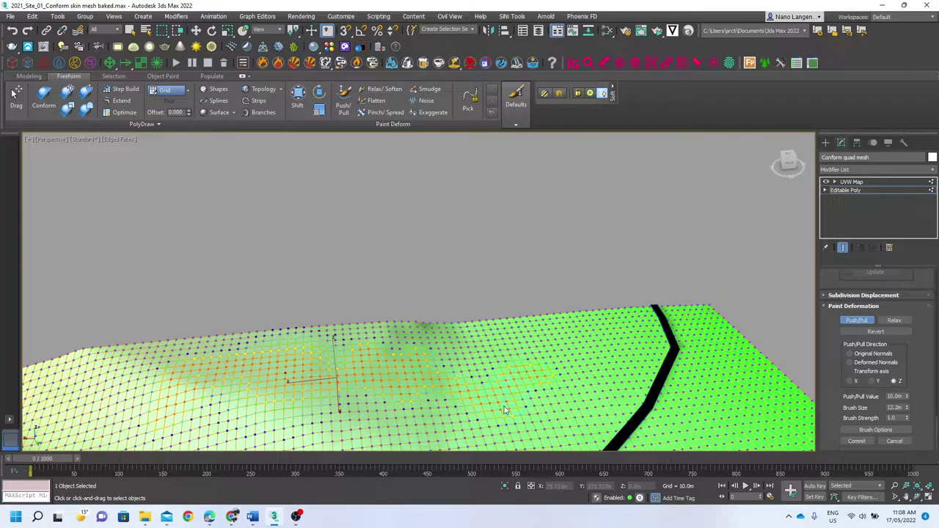
Step: Raise jagged bumps, shrink the brush to 8.8m, and paint a tall spike at strength 1.0
{"action": "mouse_move", "coordinate": [505, 411]}
{"action": "left_mouse_down"}
{"action": "mouse_move", "coordinate": [530, 389]}
{"action": "mouse_move", "coordinate": [478, 418]}
{"action": "mouse_move", "coordinate": [439, 416]}
{"action": "mouse_move", "coordinate": [429, 401]}
{"action": "mouse_move", "coordinate": [391, 411]}
{"action": "mouse_move", "coordinate": [345, 402]}
{"action": "left_mouse_up"}
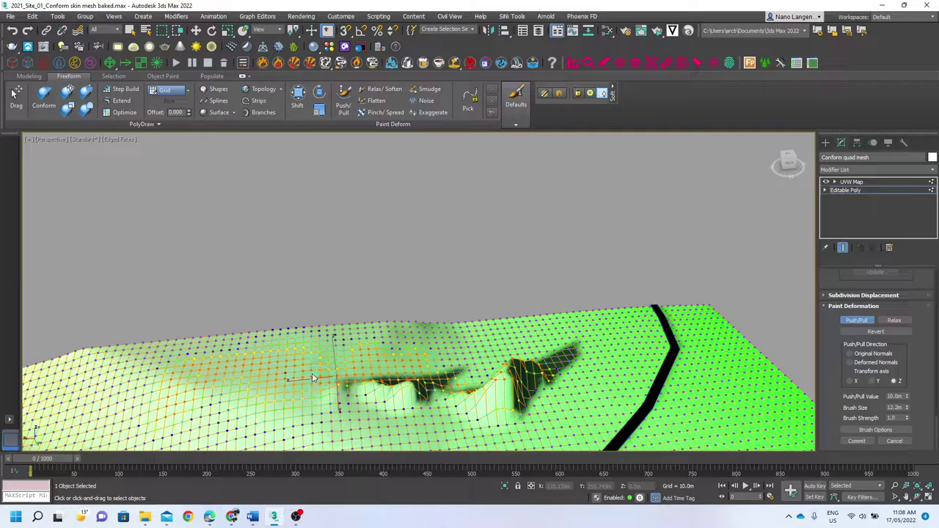
{"action": "left_click_drag", "start_coordinate": [301, 369], "coordinate": [300, 403], "text": "ctrl+shift"}
{"action": "left_click_drag", "start_coordinate": [291, 356], "coordinate": [295, 366], "text": "alt+shift"}
{"action": "left_click_drag", "start_coordinate": [294, 364], "coordinate": [290, 344], "text": "alt+shift"}
{"action": "left_click_drag", "start_coordinate": [304, 363], "coordinate": [295, 402]}
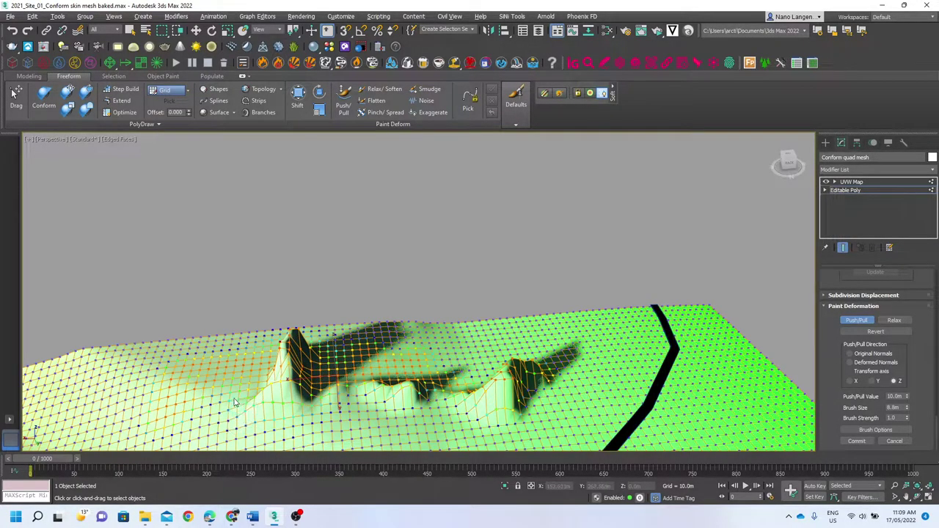
Step: Lower the brush strength to 0.13 and paint another raised spike
{"action": "left_click", "coordinate": [907, 420]}
{"action": "left_click_drag", "start_coordinate": [908, 423], "coordinate": [905, 464]}
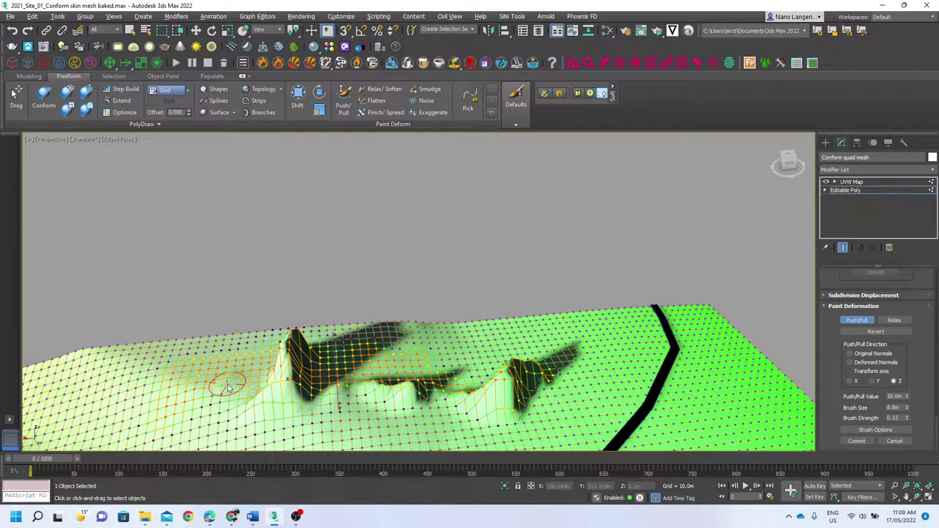
{"action": "mouse_move", "coordinate": [228, 386]}
{"action": "left_mouse_down"}
{"action": "mouse_move", "coordinate": [238, 370]}
{"action": "mouse_move", "coordinate": [237, 396]}
{"action": "mouse_move", "coordinate": [250, 356]}
{"action": "mouse_move", "coordinate": [234, 371]}
{"action": "mouse_move", "coordinate": [236, 353]}
{"action": "mouse_move", "coordinate": [224, 391]}
{"action": "mouse_move", "coordinate": [233, 363]}
{"action": "left_mouse_up"}
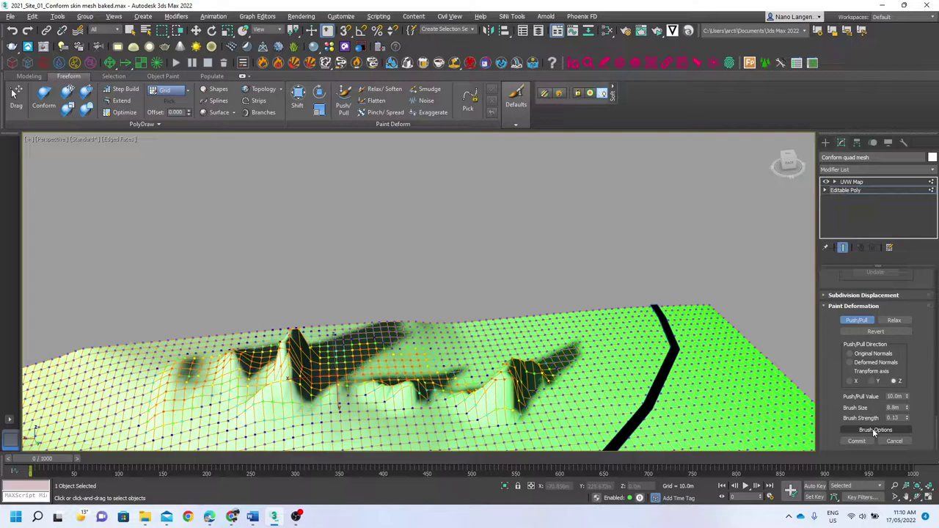
Step: Reshape the Painter Options falloff curve and raise the brush strength to 1.0
{"action": "left_click", "coordinate": [874, 430]}
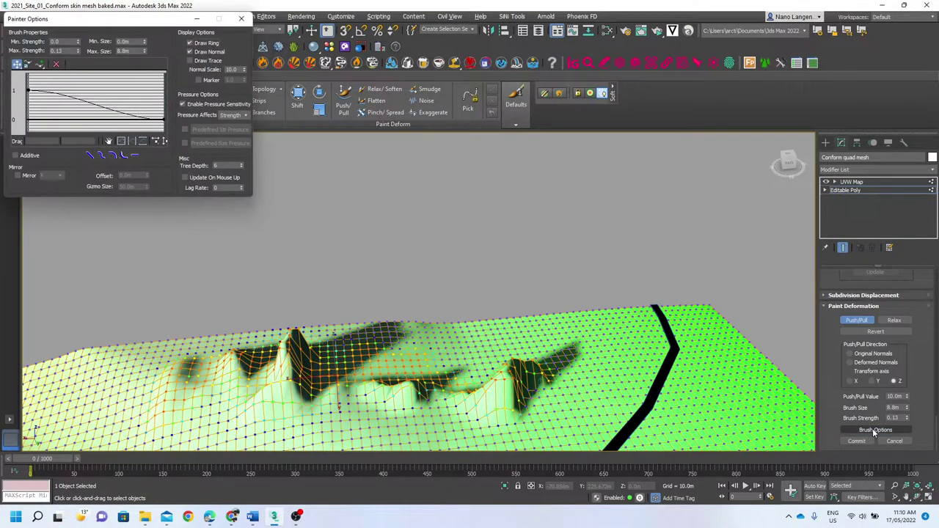
{"action": "left_click", "coordinate": [28, 91]}
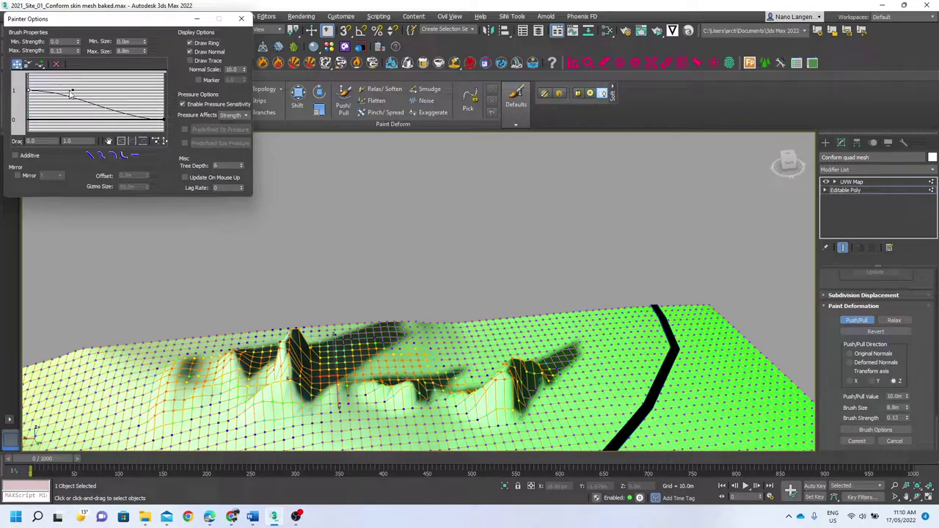
{"action": "left_click_drag", "start_coordinate": [70, 91], "coordinate": [27, 116]}
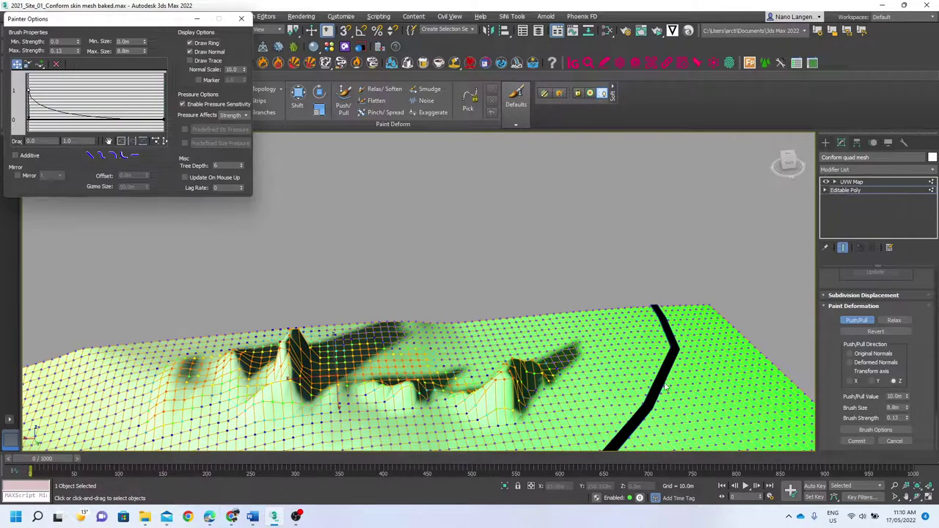
{"action": "left_click_drag", "start_coordinate": [907, 418], "coordinate": [901, 279]}
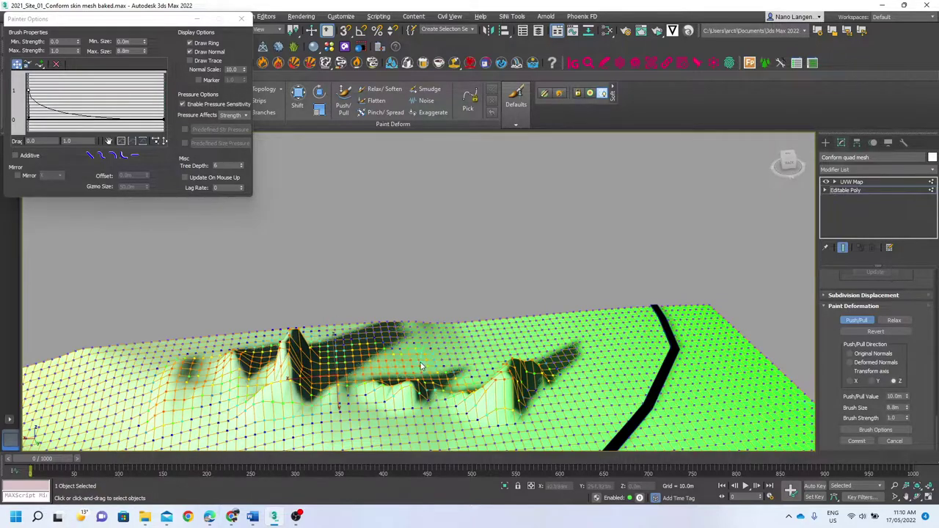
Step: Paint more sharp peaks near the road, add a raised falloff curve point, and close Painter Options
{"action": "mouse_move", "coordinate": [420, 366]}
{"action": "left_mouse_down"}
{"action": "mouse_move", "coordinate": [444, 359]}
{"action": "mouse_move", "coordinate": [418, 373]}
{"action": "mouse_move", "coordinate": [356, 358]}
{"action": "mouse_move", "coordinate": [372, 379]}
{"action": "left_mouse_up"}
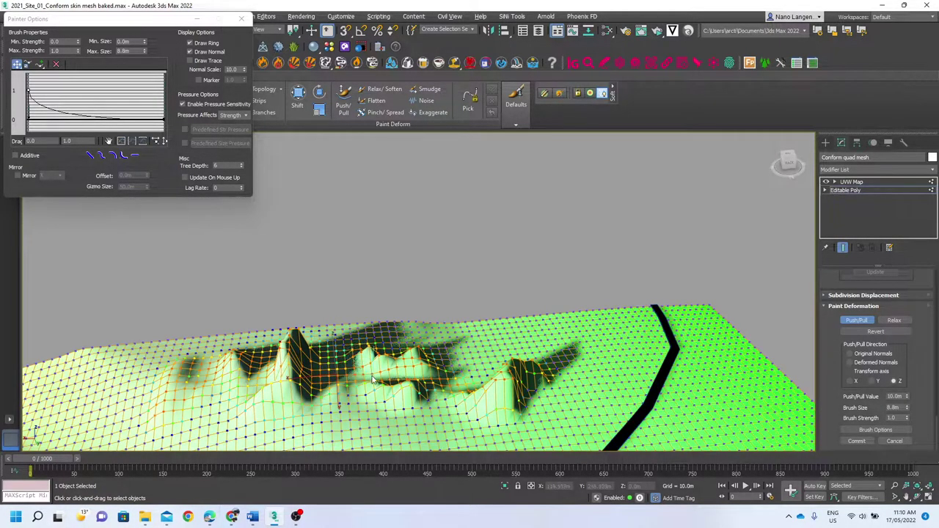
{"action": "middle_click_drag", "start_coordinate": [372, 379], "coordinate": [327, 399], "text": "alt"}
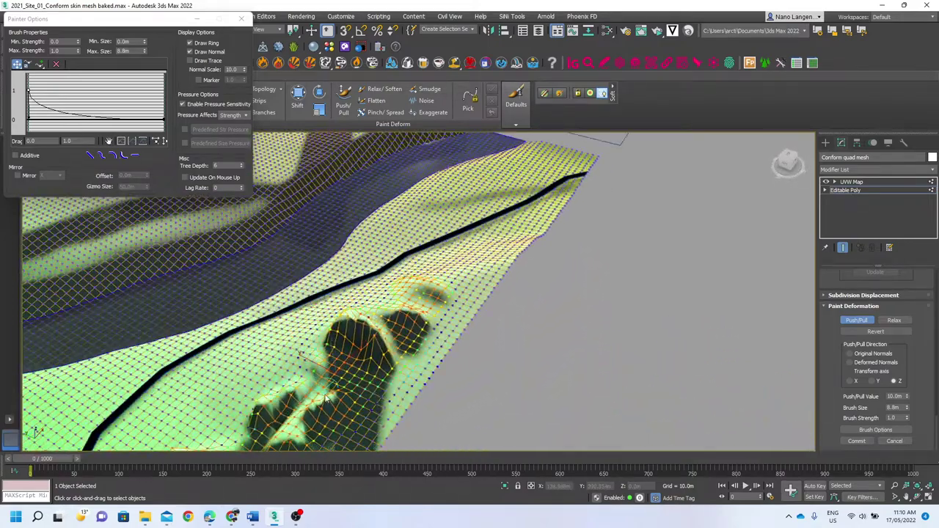
{"action": "left_click_drag", "start_coordinate": [326, 399], "coordinate": [358, 438]}
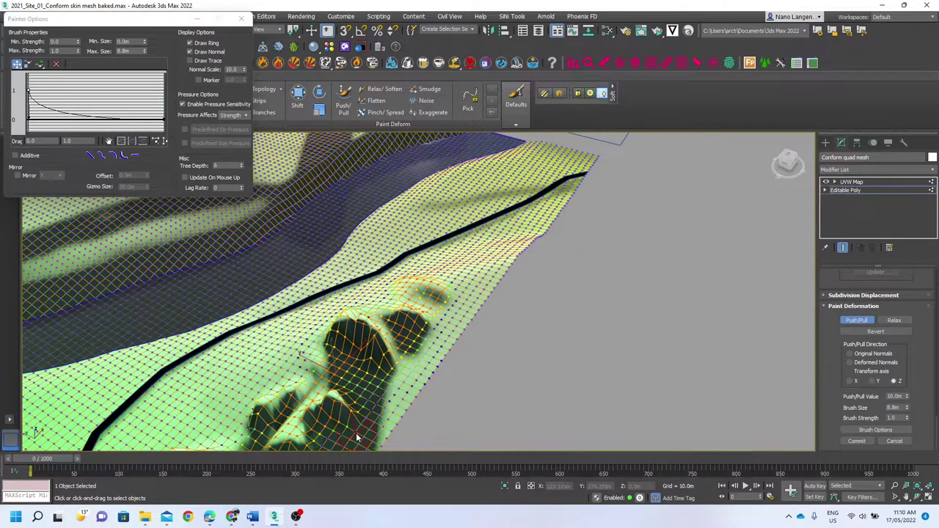
{"action": "middle_click_drag", "start_coordinate": [369, 436], "coordinate": [594, 367], "text": "alt"}
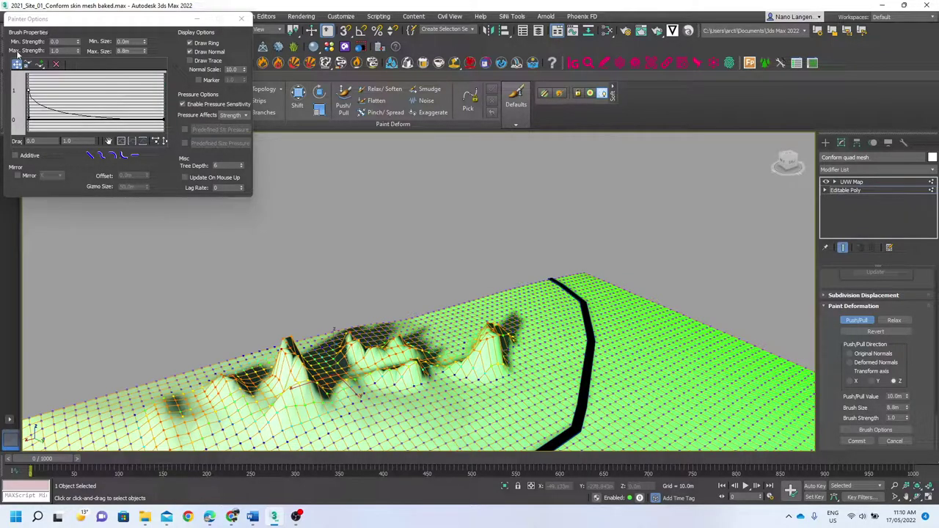
{"action": "mouse_move", "coordinate": [63, 110]}
{"action": "left_mouse_down"}
{"action": "mouse_move", "coordinate": [66, 89]}
{"action": "mouse_move", "coordinate": [99, 90]}
{"action": "left_mouse_up"}
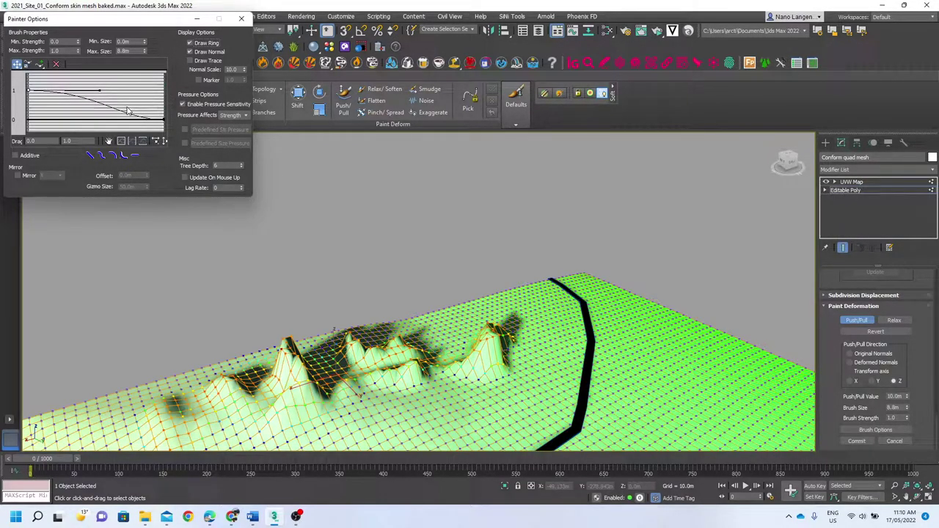
{"action": "left_click", "coordinate": [242, 19]}
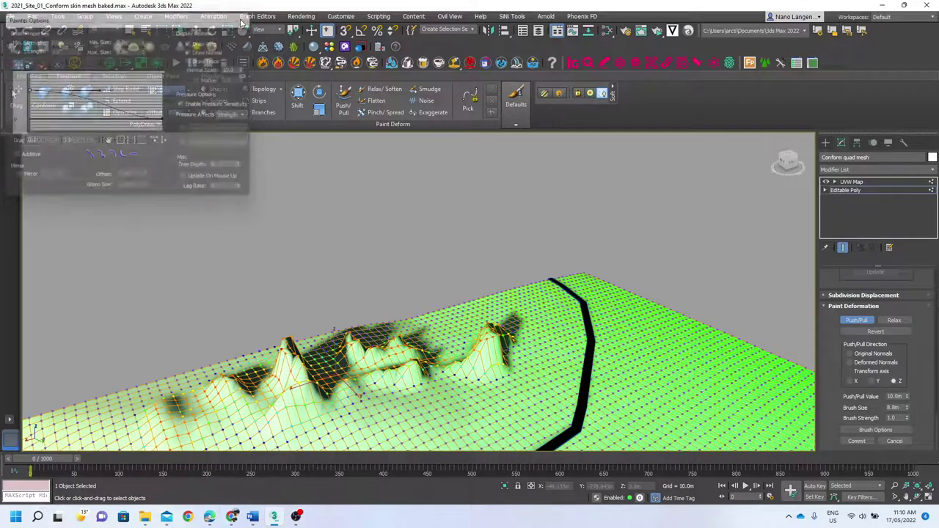
Step: Sweep one more stroke, then cancel the deformation and reframe on the curving road
{"action": "mouse_move", "coordinate": [379, 328]}
{"action": "left_mouse_down"}
{"action": "mouse_move", "coordinate": [402, 386]}
{"action": "mouse_move", "coordinate": [386, 351]}
{"action": "mouse_move", "coordinate": [361, 367]}
{"action": "mouse_move", "coordinate": [414, 390]}
{"action": "left_mouse_up"}
{"action": "middle_click_drag", "start_coordinate": [414, 390], "coordinate": [780, 409], "text": "alt"}
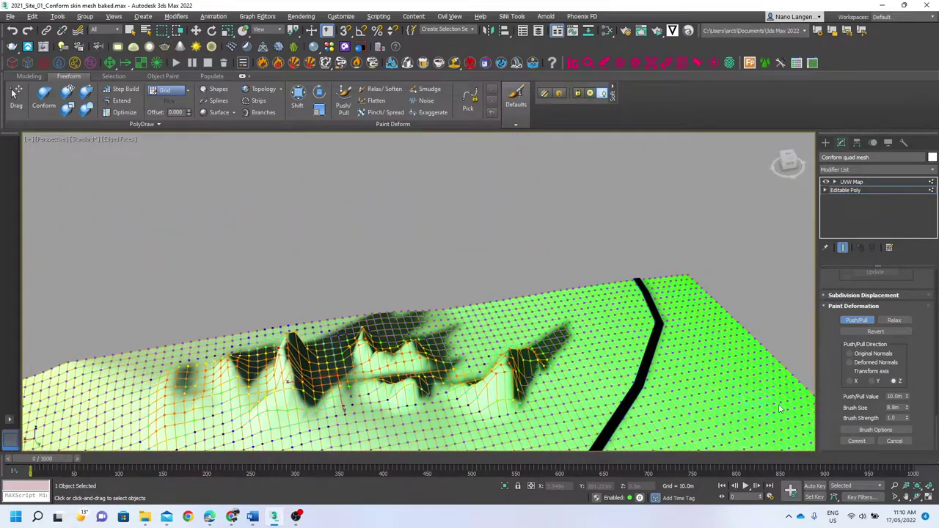
{"action": "left_click", "coordinate": [894, 441]}
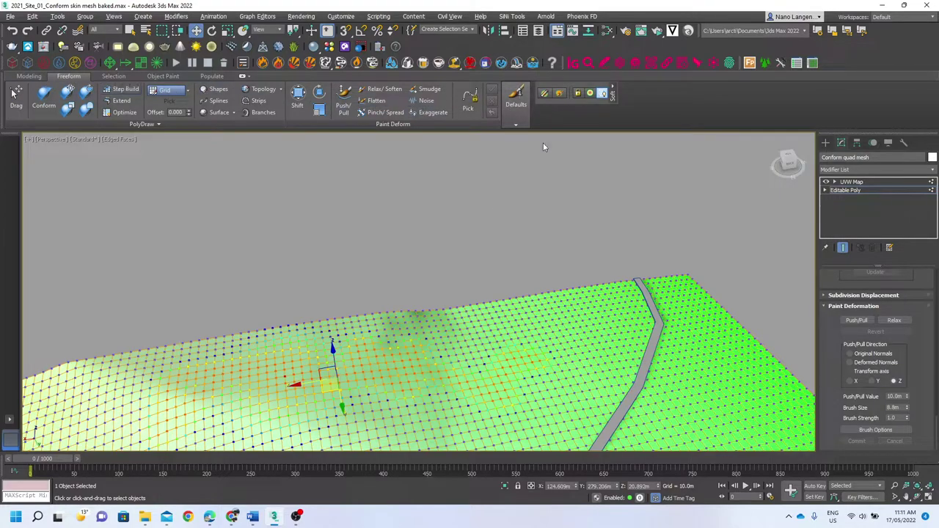
{"action": "middle_click_drag", "start_coordinate": [496, 290], "coordinate": [503, 272], "text": "alt"}
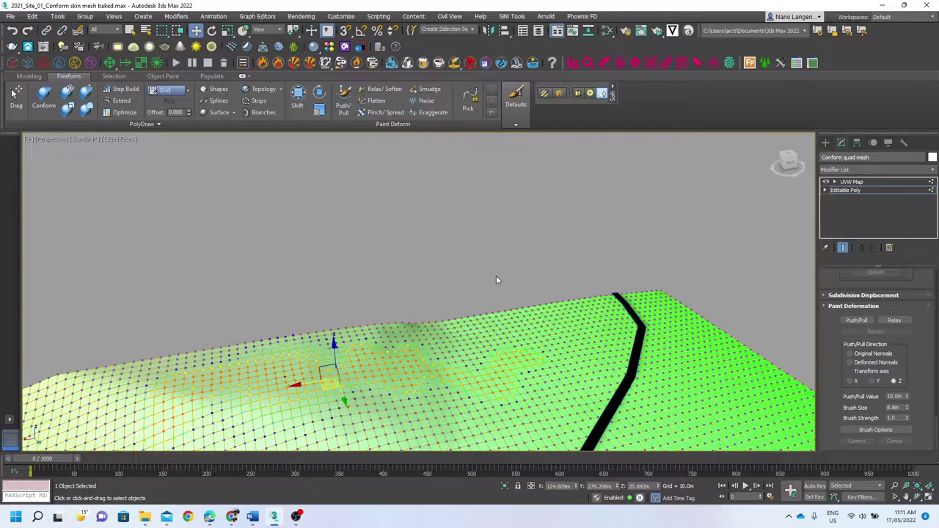
{"action": "middle_click_drag", "start_coordinate": [497, 279], "coordinate": [539, 213]}
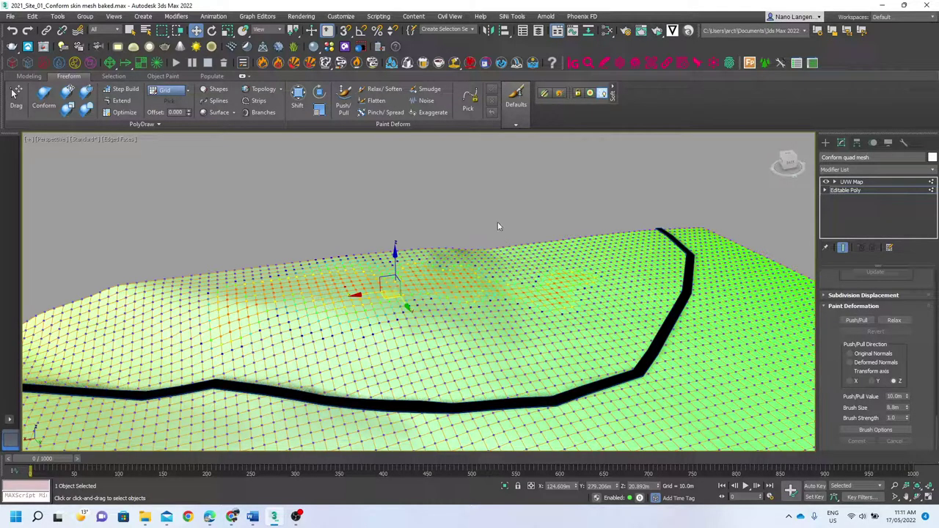
Step: Activate the ribbon's Push/Pull brush and widen Paint Options to show Size 20, Strength 1, Offset 4
{"action": "left_click", "coordinate": [343, 95]}
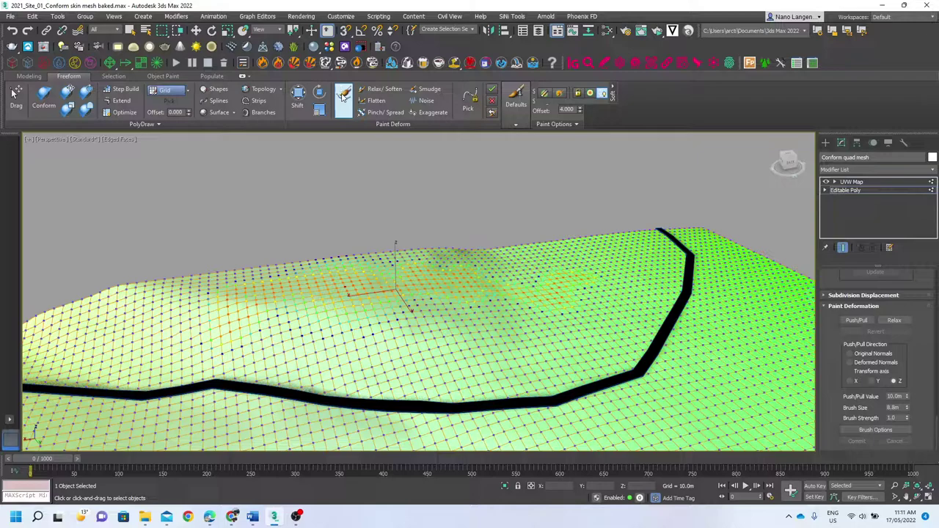
{"action": "mouse_move", "coordinate": [556, 124]}
{"action": "left_mouse_down"}
{"action": "mouse_move", "coordinate": [599, 226]}
{"action": "mouse_move", "coordinate": [512, 245]}
{"action": "mouse_move", "coordinate": [506, 221]}
{"action": "mouse_move", "coordinate": [493, 239]}
{"action": "mouse_move", "coordinate": [417, 220]}
{"action": "mouse_move", "coordinate": [461, 242]}
{"action": "left_mouse_up"}
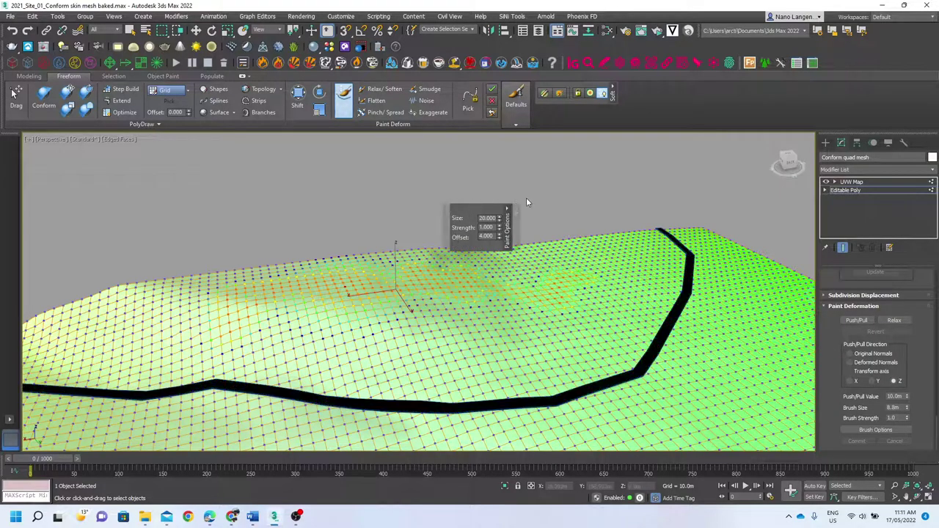
{"action": "mouse_move", "coordinate": [517, 211]}
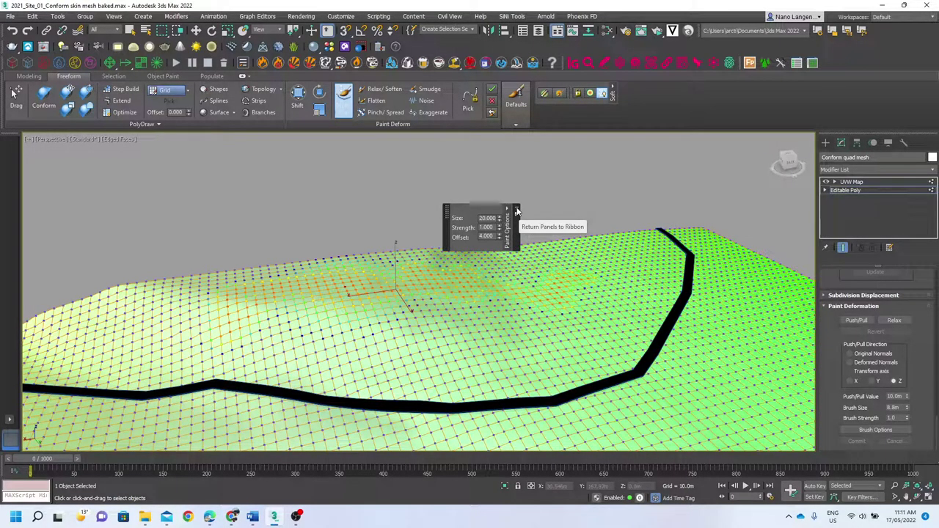
{"action": "left_click", "coordinate": [517, 211]}
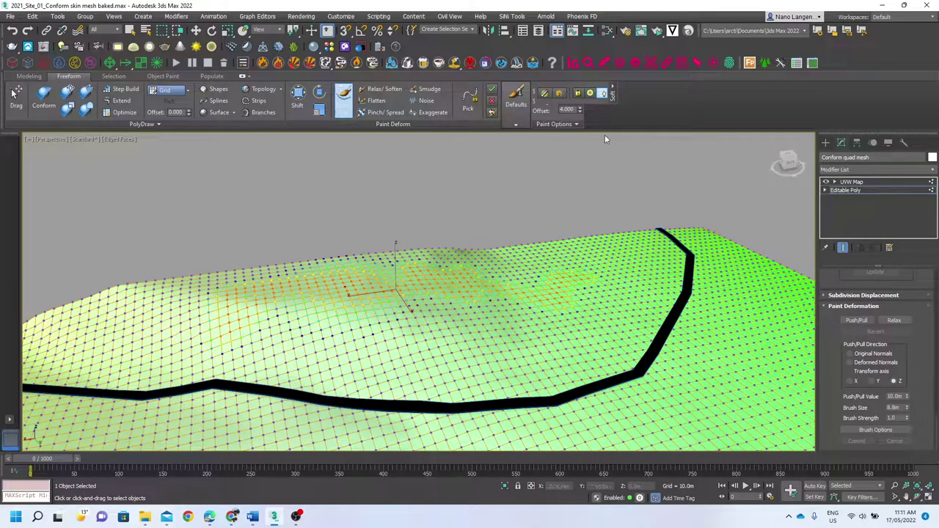
{"action": "left_click_drag", "start_coordinate": [598, 108], "coordinate": [647, 100]}
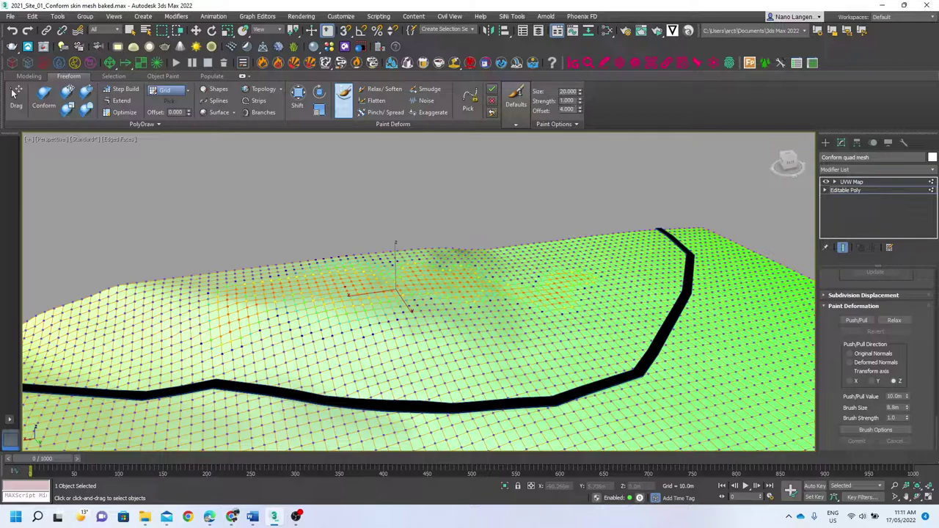
{"action": "left_click", "coordinate": [574, 123]}
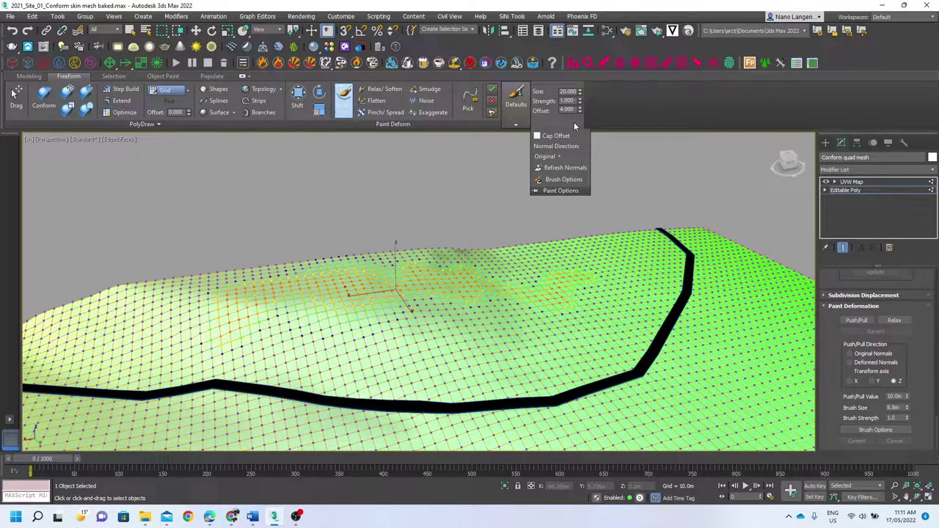
Step: Set Push/Pull to move vertices along world Z, with brush size 18.7 and strength 1.105
{"action": "left_click", "coordinate": [558, 157]}
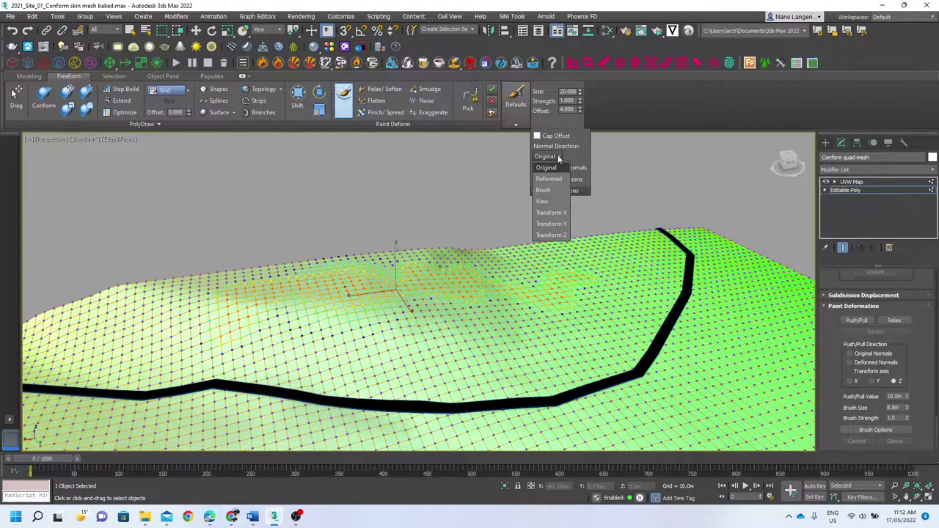
{"action": "left_click", "coordinate": [550, 235]}
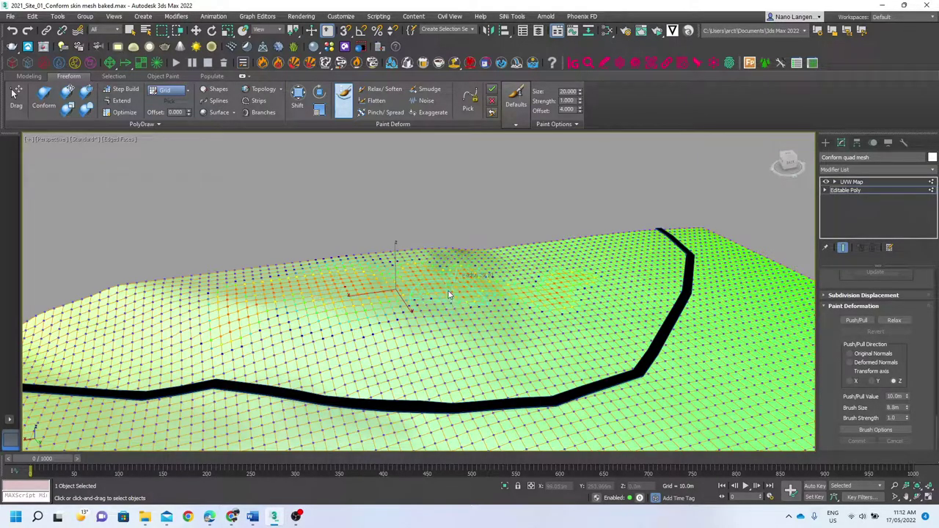
{"action": "left_click_drag", "start_coordinate": [454, 335], "coordinate": [447, 298], "text": "ctrl+shift"}
{"action": "left_click_drag", "start_coordinate": [449, 275], "coordinate": [460, 289], "text": "alt+shift"}
Step: Paint a rounded hilly ridge beside the road cut
{"action": "scroll", "coordinate": [455, 299], "scroll_direction": "up", "scroll_amount": 3}
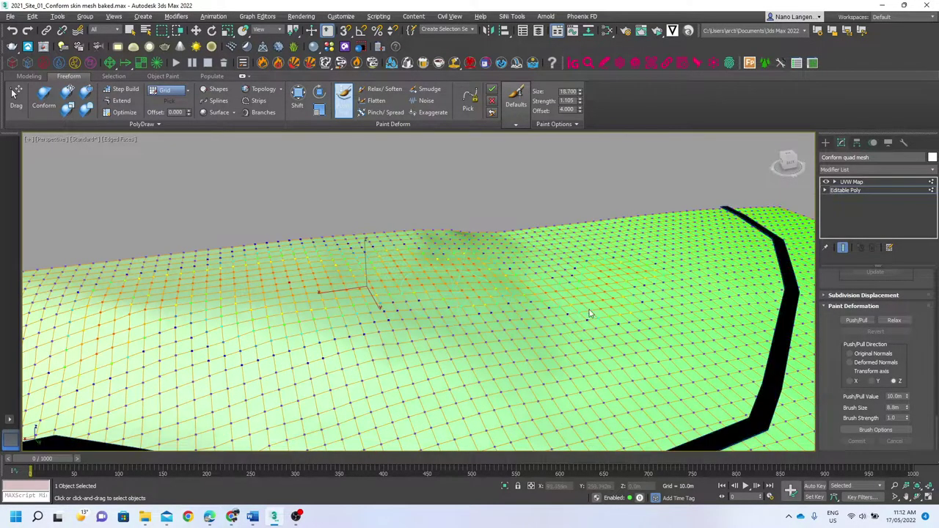
{"action": "mouse_move", "coordinate": [632, 315]}
{"action": "left_mouse_down"}
{"action": "mouse_move", "coordinate": [596, 357]}
{"action": "mouse_move", "coordinate": [435, 349]}
{"action": "mouse_move", "coordinate": [308, 359]}
{"action": "mouse_move", "coordinate": [282, 351]}
{"action": "left_mouse_up"}
{"action": "middle_click_drag", "start_coordinate": [411, 368], "coordinate": [545, 371], "text": "alt"}
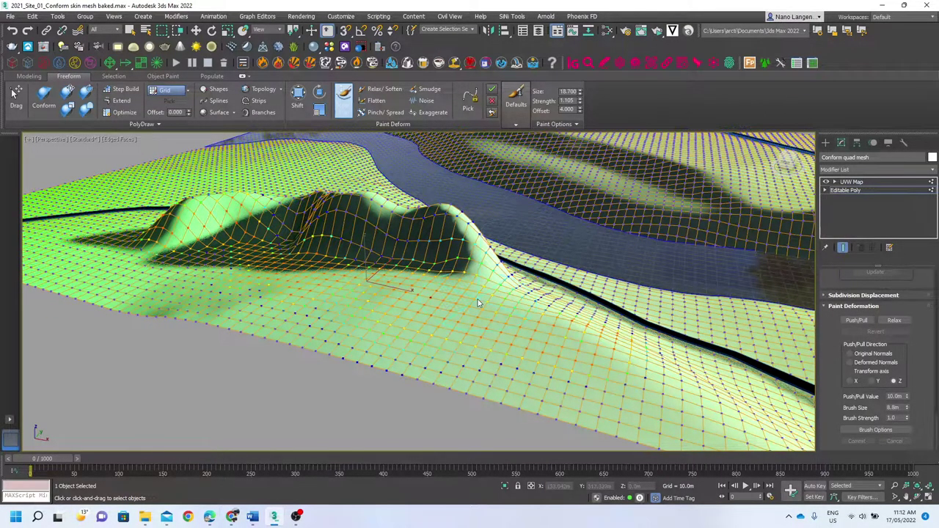
{"action": "left_click", "coordinate": [576, 125]}
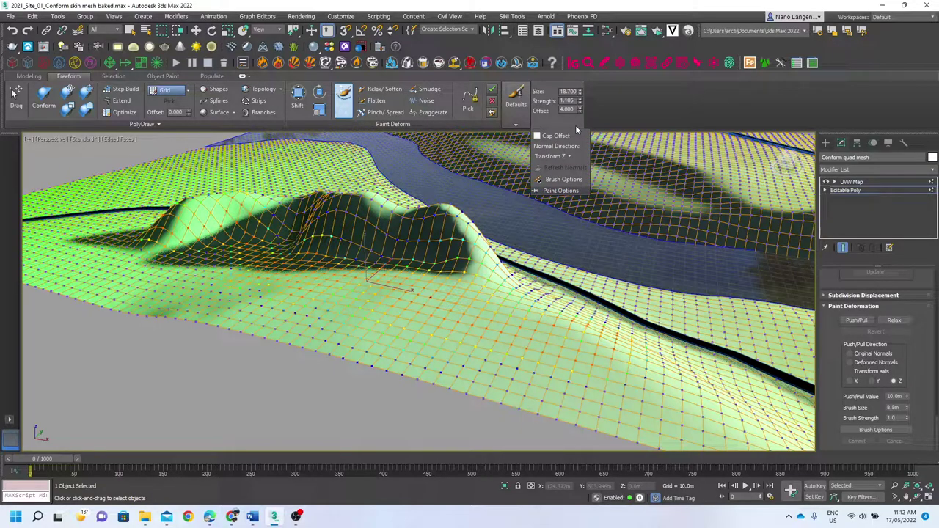
{"action": "left_click", "coordinate": [564, 180]}
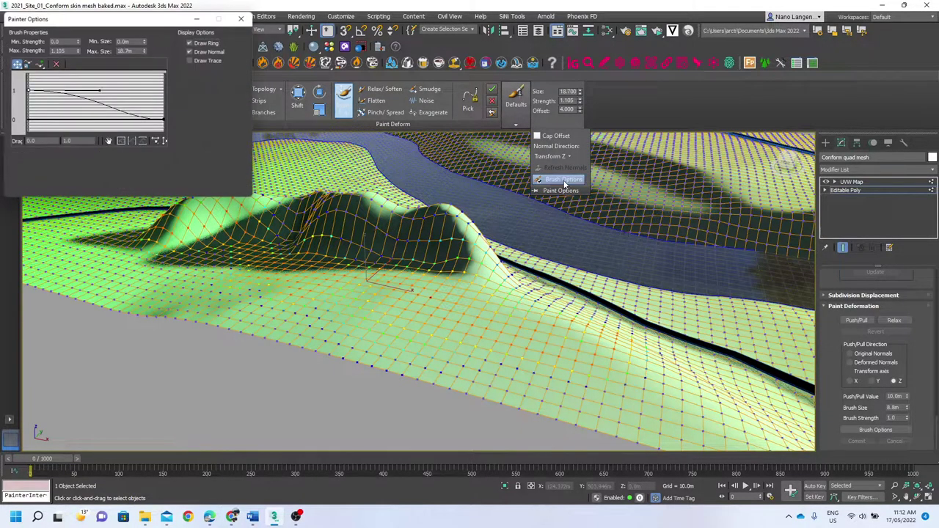
{"action": "left_click", "coordinate": [242, 18]}
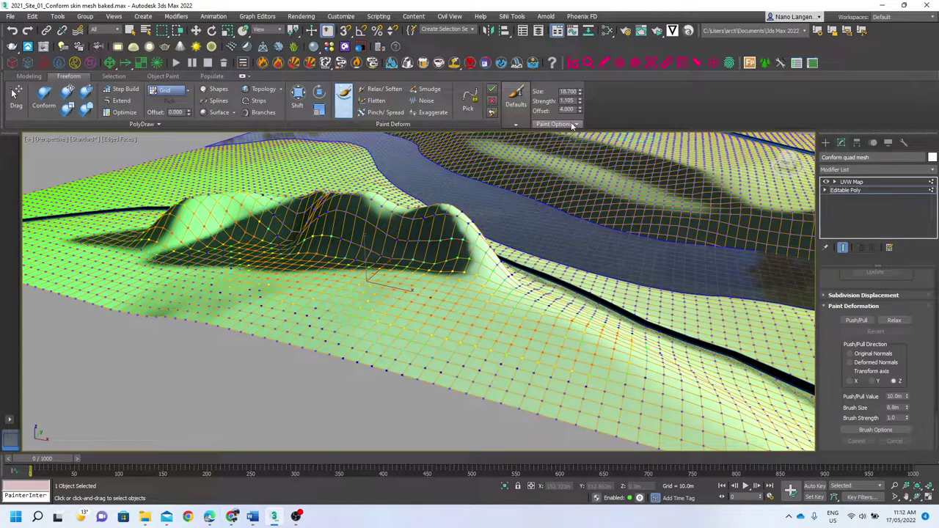
{"action": "left_click", "coordinate": [515, 125]}
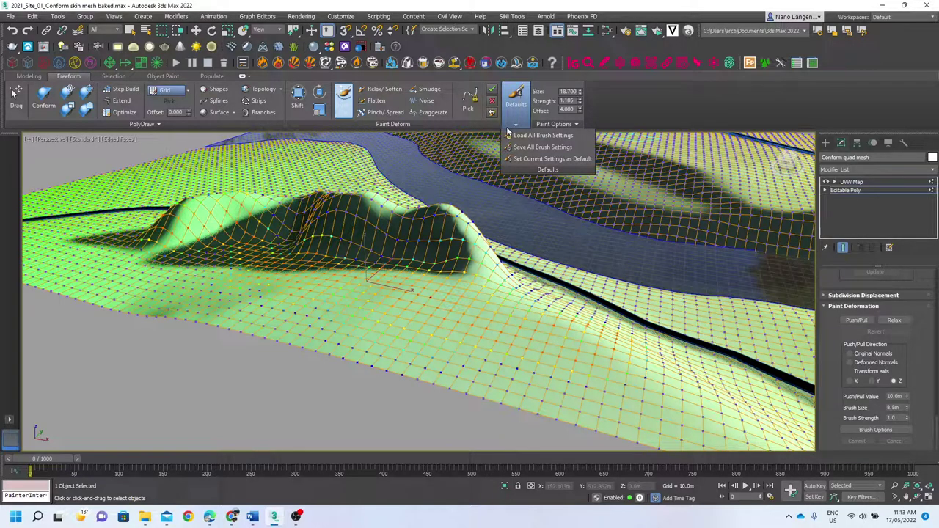
{"action": "left_click", "coordinate": [640, 106]}
{"action": "left_click", "coordinate": [515, 103]}
{"action": "left_click", "coordinate": [492, 91]}
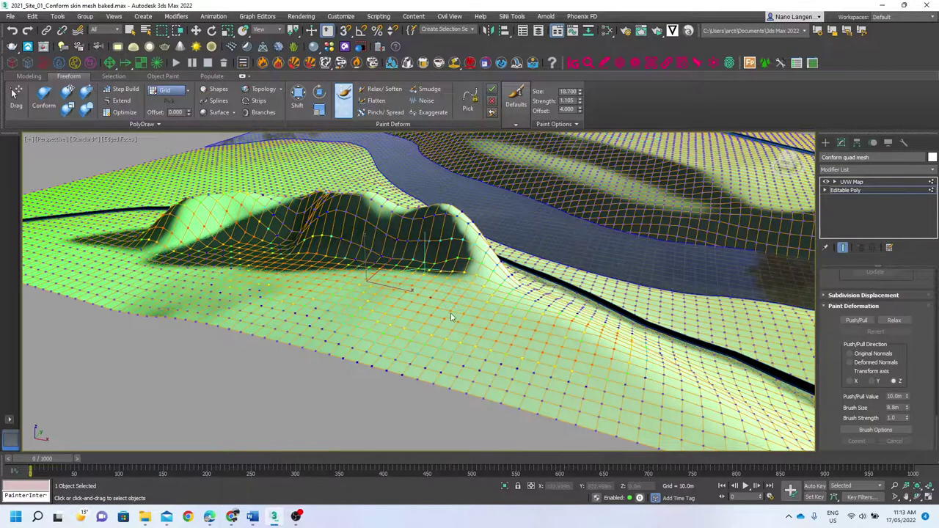
{"action": "middle_click_drag", "start_coordinate": [451, 318], "coordinate": [293, 326], "text": "alt"}
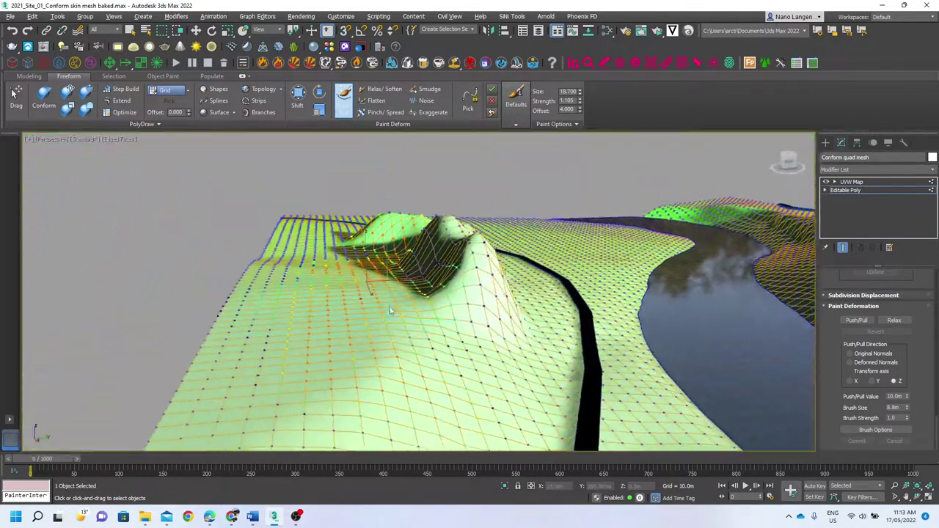
Step: Cancel the uncommitted hill and paint a new, taller Push/Pull bump beside the road
{"action": "left_click", "coordinate": [491, 105]}
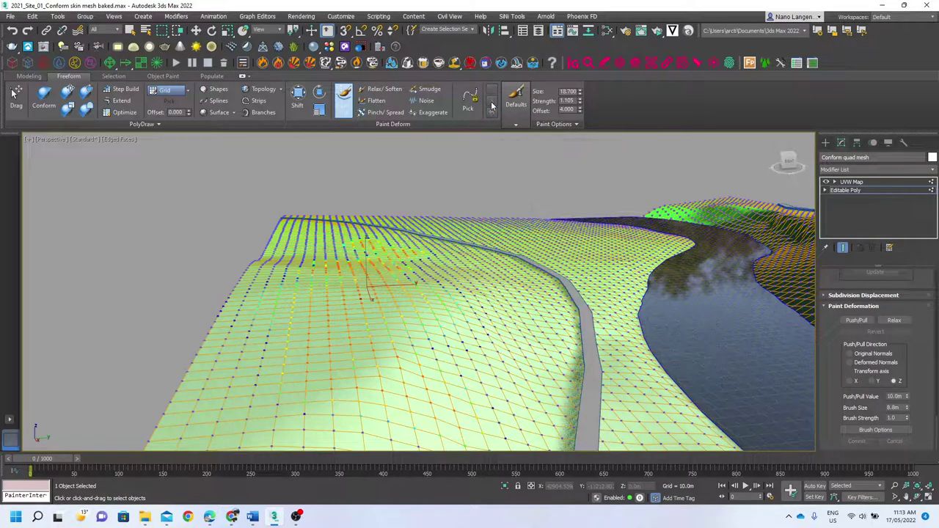
{"action": "left_click", "coordinate": [344, 109]}
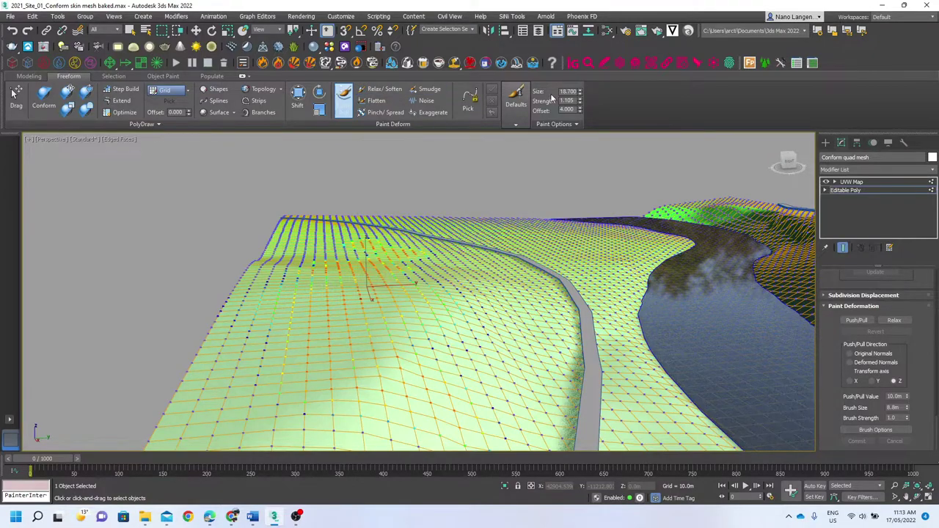
{"action": "mouse_move", "coordinate": [370, 342]}
{"action": "left_mouse_down"}
{"action": "mouse_move", "coordinate": [405, 360]}
{"action": "mouse_move", "coordinate": [357, 348]}
{"action": "mouse_move", "coordinate": [312, 371]}
{"action": "left_mouse_up"}
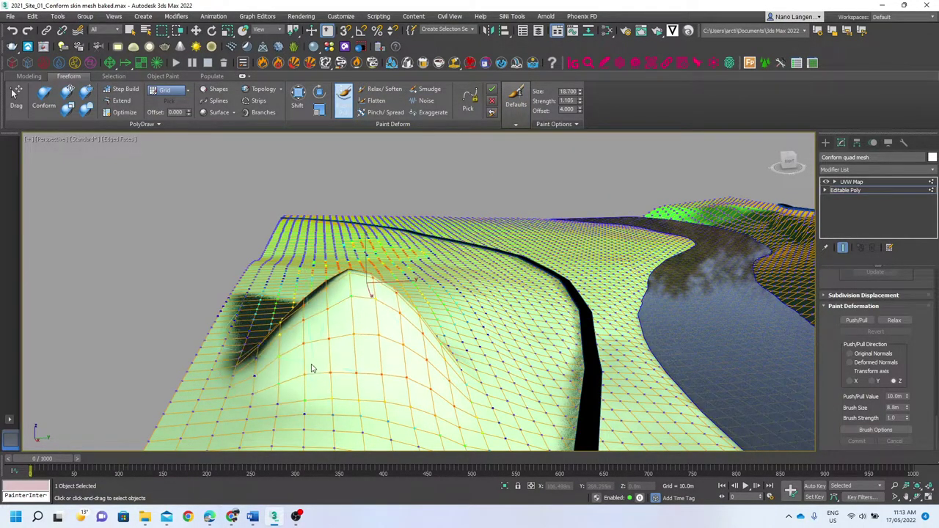
Step: Soften the new bump with Relax/Soften, then flatten its top with the Flatten brush
{"action": "left_click", "coordinate": [388, 90]}
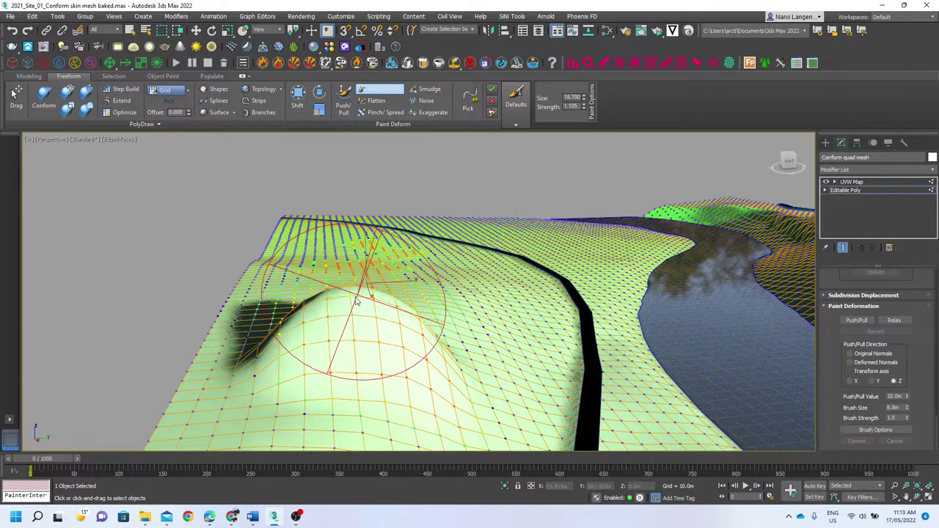
{"action": "mouse_move", "coordinate": [355, 301]}
{"action": "left_mouse_down"}
{"action": "mouse_move", "coordinate": [347, 325]}
{"action": "mouse_move", "coordinate": [371, 302]}
{"action": "mouse_move", "coordinate": [404, 337]}
{"action": "mouse_move", "coordinate": [353, 339]}
{"action": "mouse_move", "coordinate": [306, 306]}
{"action": "mouse_move", "coordinate": [361, 325]}
{"action": "left_mouse_up"}
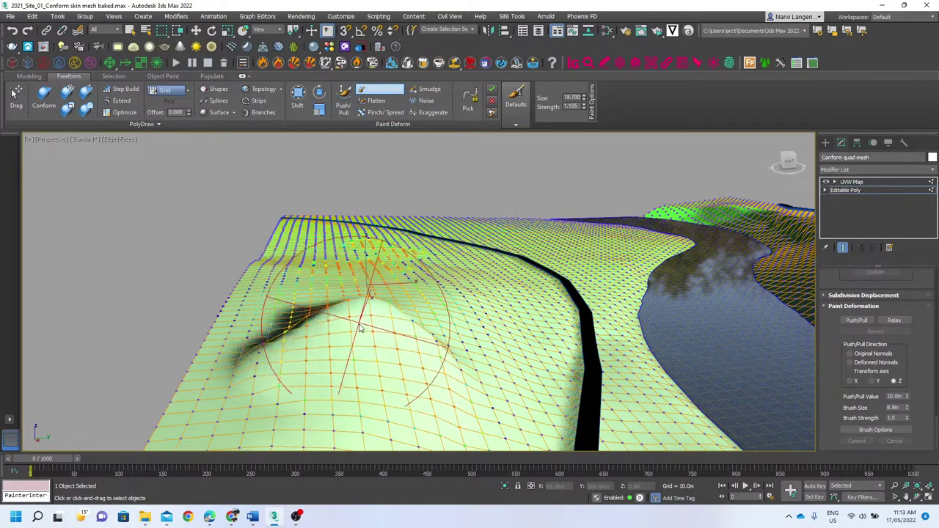
{"action": "left_click", "coordinate": [375, 101]}
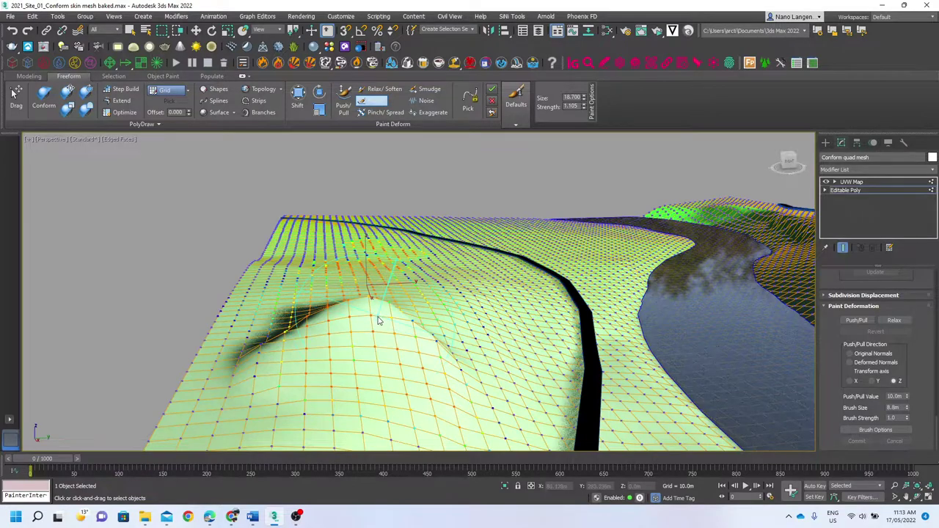
{"action": "mouse_move", "coordinate": [379, 321]}
{"action": "left_mouse_down"}
{"action": "mouse_move", "coordinate": [356, 346]}
{"action": "mouse_move", "coordinate": [345, 403]}
{"action": "mouse_move", "coordinate": [366, 336]}
{"action": "mouse_move", "coordinate": [357, 308]}
{"action": "mouse_move", "coordinate": [367, 304]}
{"action": "mouse_move", "coordinate": [358, 342]}
{"action": "left_mouse_up"}
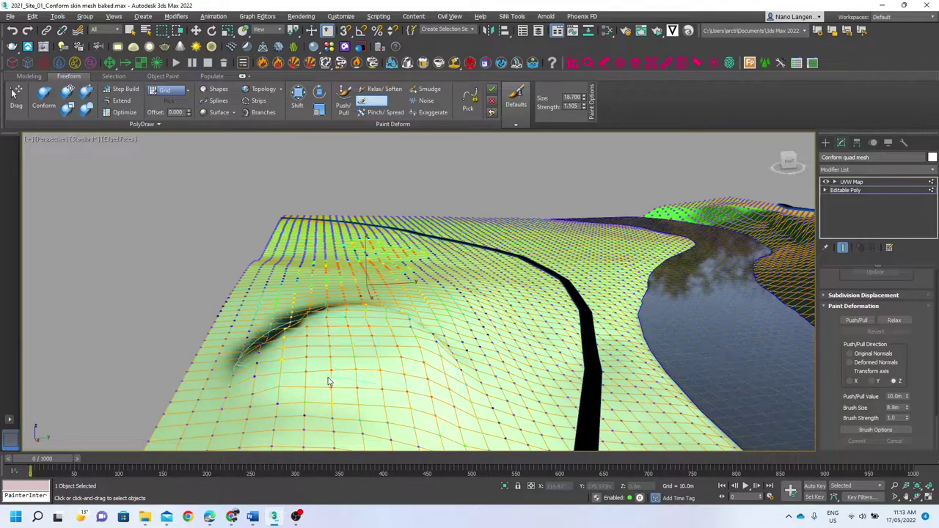
{"action": "middle_click_drag", "start_coordinate": [328, 381], "coordinate": [233, 376], "text": "alt"}
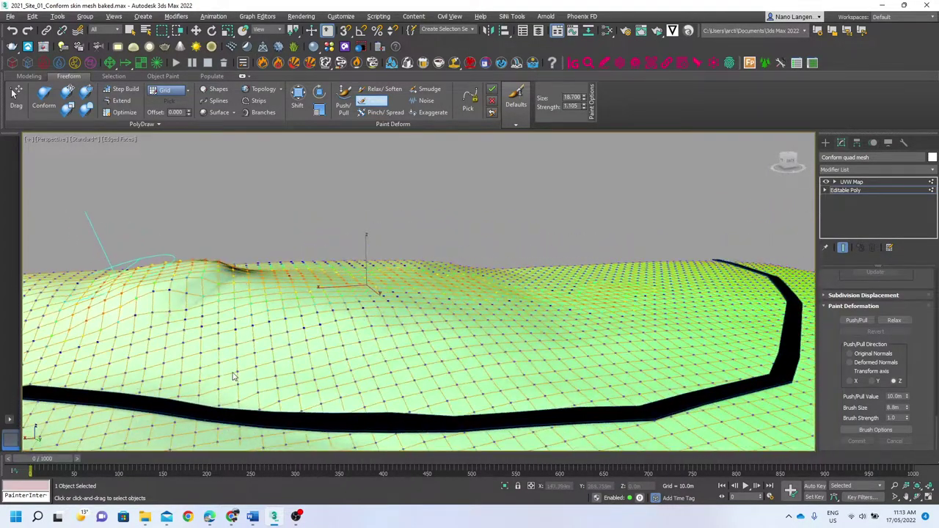
{"action": "left_click_drag", "start_coordinate": [176, 280], "coordinate": [182, 273]}
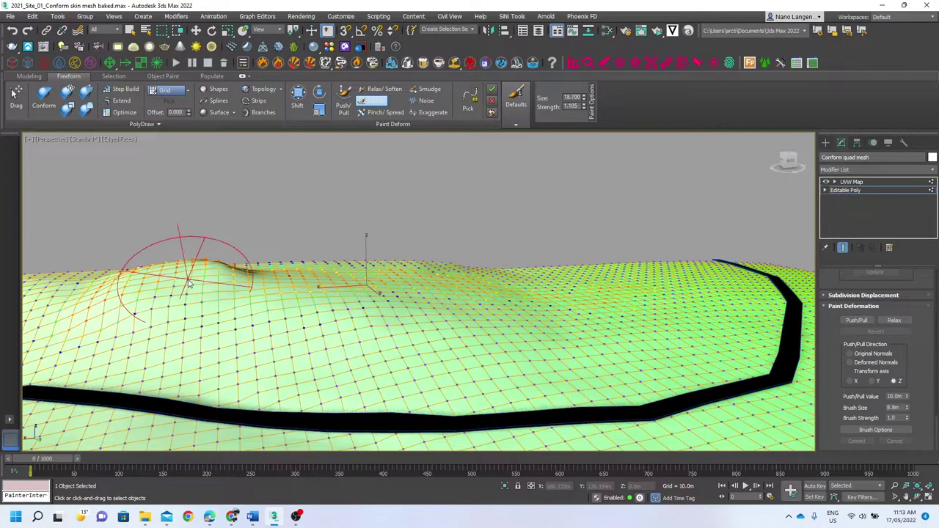
Step: Pinch the terrain vertices together near the middle using the Pinch/Spread brush
{"action": "left_click", "coordinate": [382, 112]}
{"action": "left_click_drag", "start_coordinate": [481, 339], "coordinate": [473, 336]}
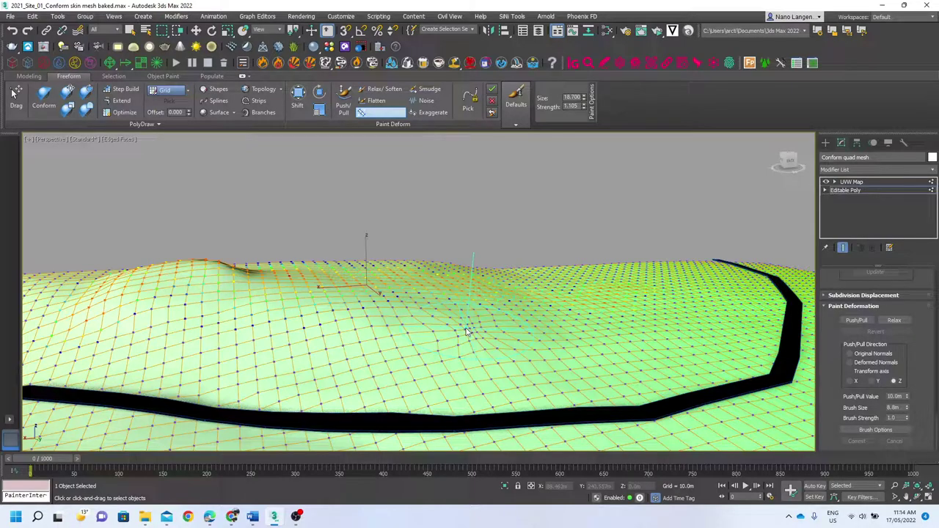
Step: Paint a ridge of Noise bumps along the road, moving vertices along world Z
{"action": "left_click", "coordinate": [422, 104]}
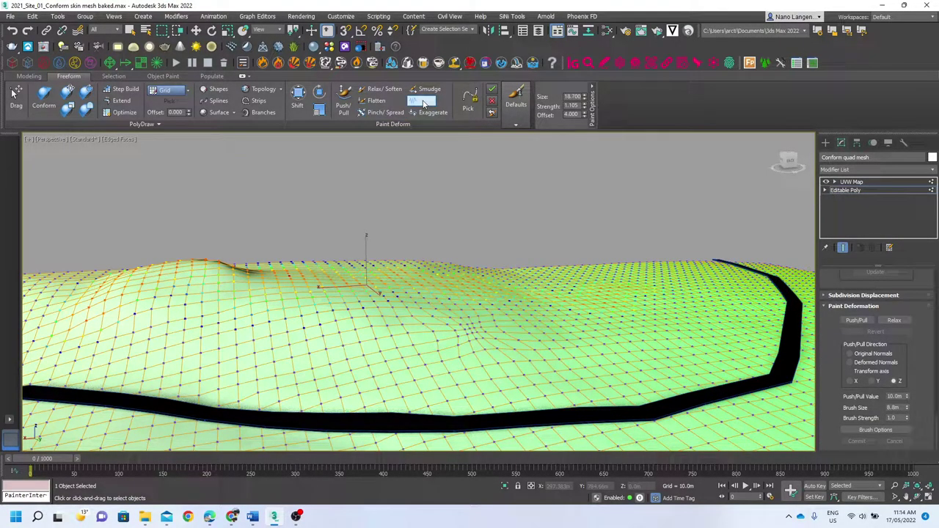
{"action": "left_click", "coordinate": [593, 89]}
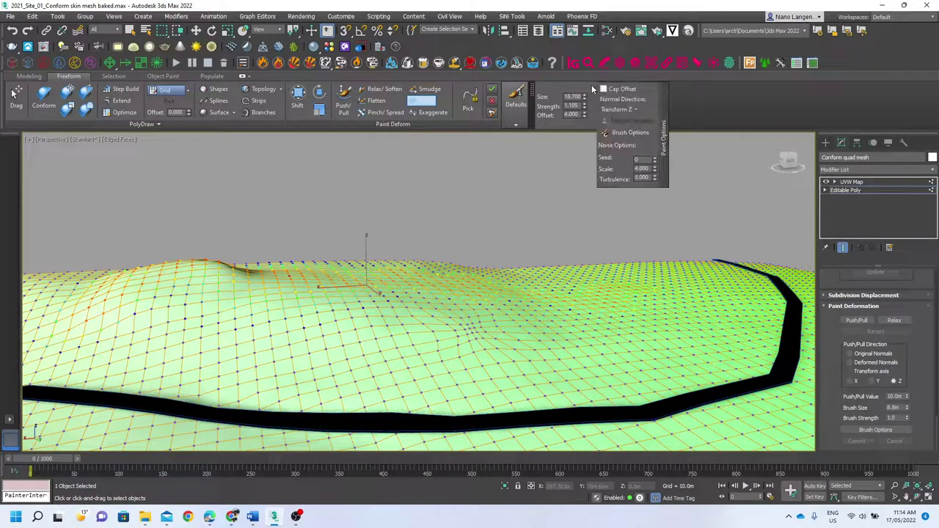
{"action": "left_click", "coordinate": [634, 109]}
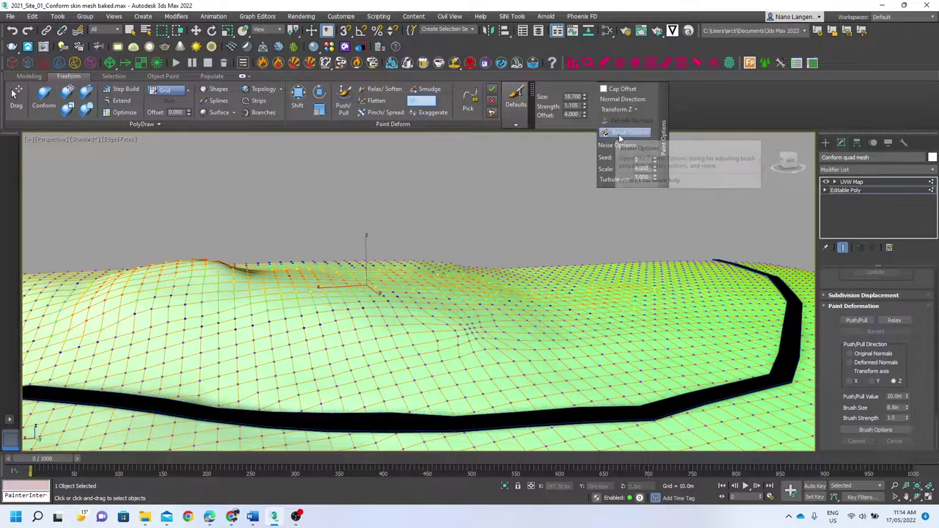
{"action": "left_click", "coordinate": [622, 170]}
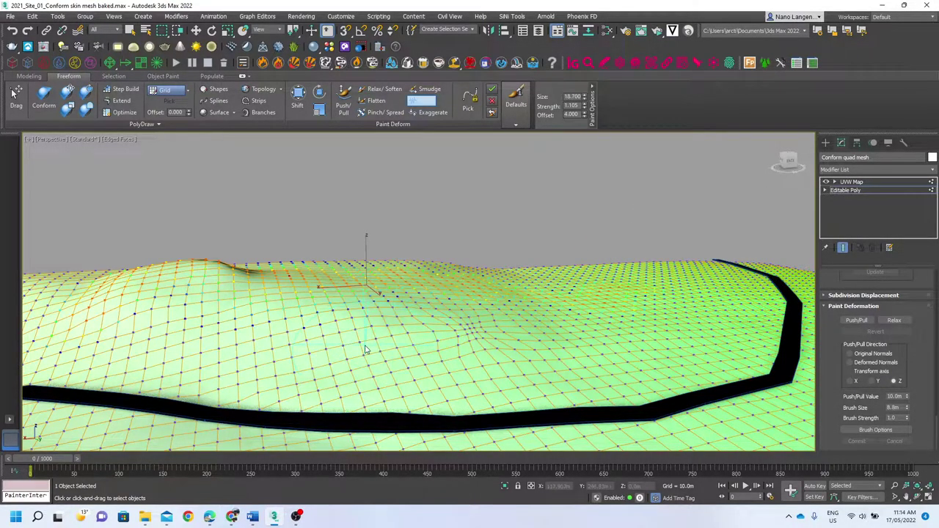
{"action": "mouse_move", "coordinate": [366, 350]}
{"action": "left_mouse_down"}
{"action": "mouse_move", "coordinate": [396, 323]}
{"action": "mouse_move", "coordinate": [635, 326]}
{"action": "mouse_move", "coordinate": [703, 303]}
{"action": "left_mouse_up"}
{"action": "middle_click_drag", "start_coordinate": [603, 362], "coordinate": [767, 356], "text": "alt"}
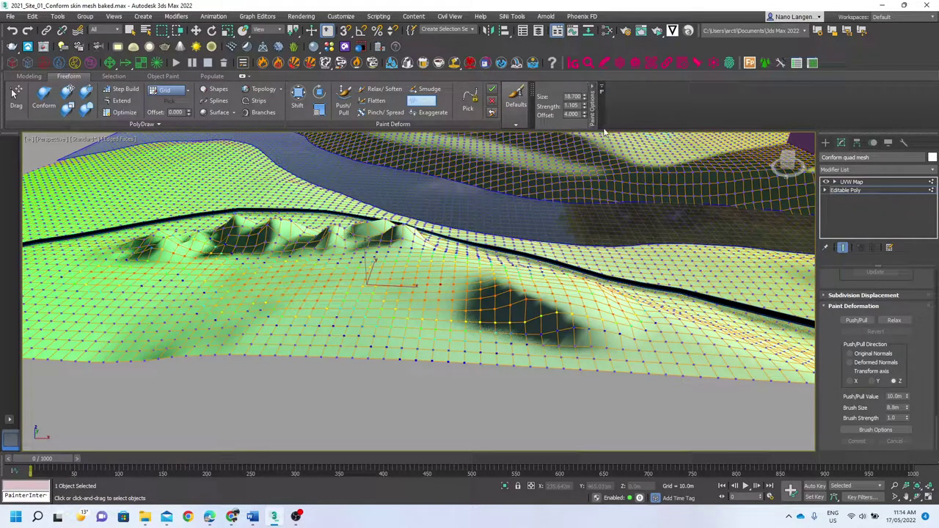
Step: Raise the noise turbulence slightly and paint another noisy ridge at left-centre
{"action": "left_click", "coordinate": [593, 89]}
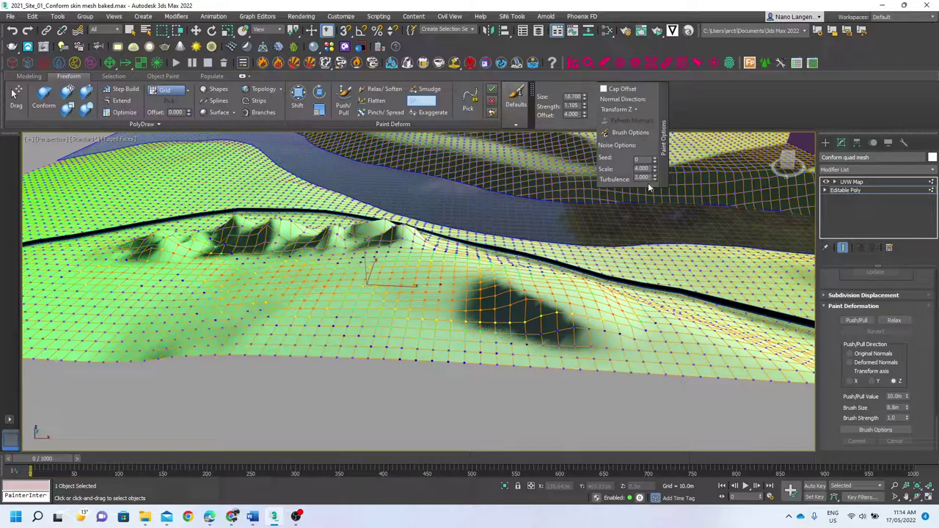
{"action": "left_click_drag", "start_coordinate": [653, 180], "coordinate": [653, 159]}
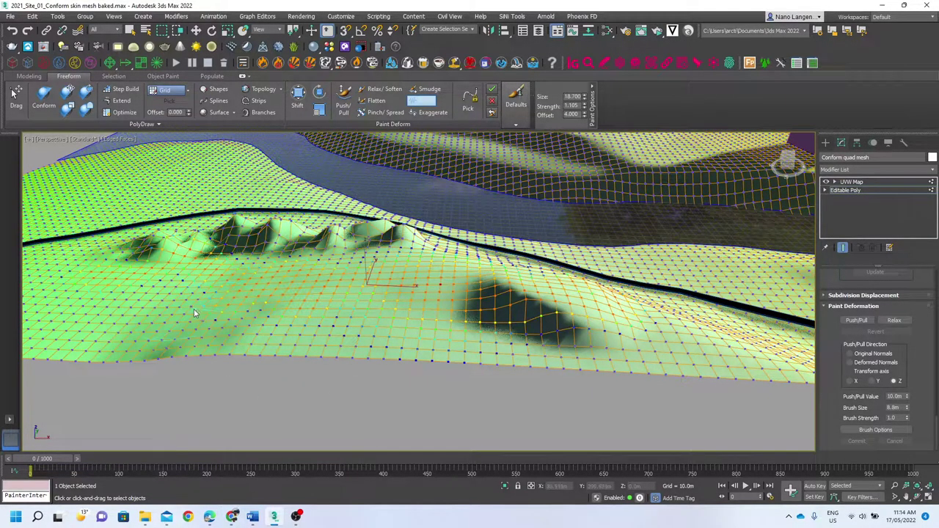
{"action": "mouse_move", "coordinate": [136, 330]}
{"action": "left_mouse_down"}
{"action": "mouse_move", "coordinate": [220, 308]}
{"action": "mouse_move", "coordinate": [398, 302]}
{"action": "mouse_move", "coordinate": [528, 323]}
{"action": "mouse_move", "coordinate": [697, 319]}
{"action": "mouse_move", "coordinate": [583, 325]}
{"action": "mouse_move", "coordinate": [96, 305]}
{"action": "mouse_move", "coordinate": [118, 301]}
{"action": "left_mouse_up"}
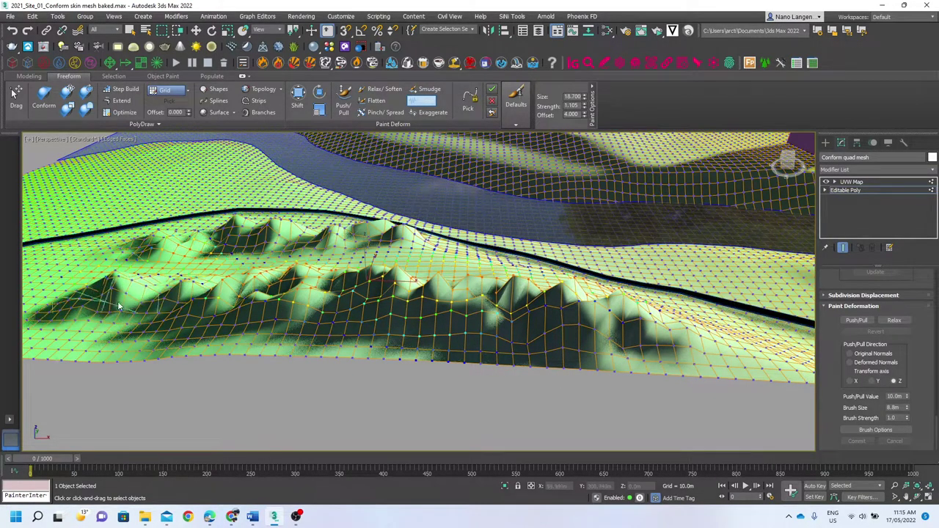
Step: Increase the noise scale to 41.8 and paint larger noisy peaks on the left side
{"action": "left_click", "coordinate": [592, 102]}
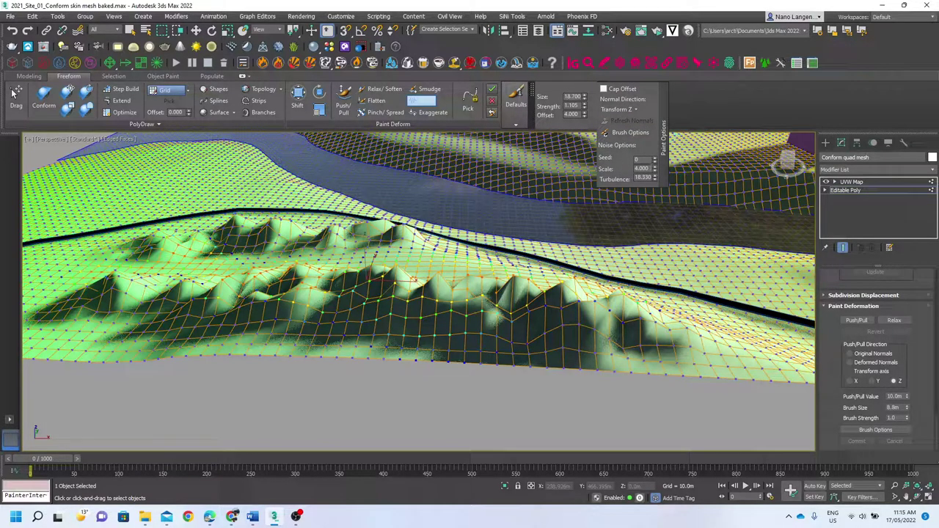
{"action": "left_click_drag", "start_coordinate": [654, 169], "coordinate": [649, 507]}
{"action": "mouse_move", "coordinate": [94, 300]}
{"action": "left_mouse_down"}
{"action": "mouse_move", "coordinate": [359, 289]}
{"action": "mouse_move", "coordinate": [444, 299]}
{"action": "left_mouse_up"}
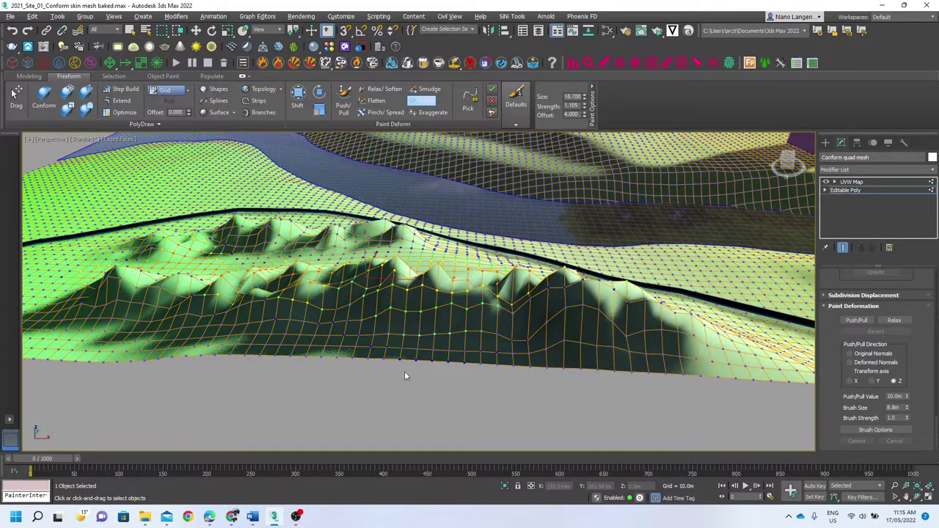
{"action": "middle_click_drag", "start_coordinate": [404, 377], "coordinate": [602, 365], "text": "alt"}
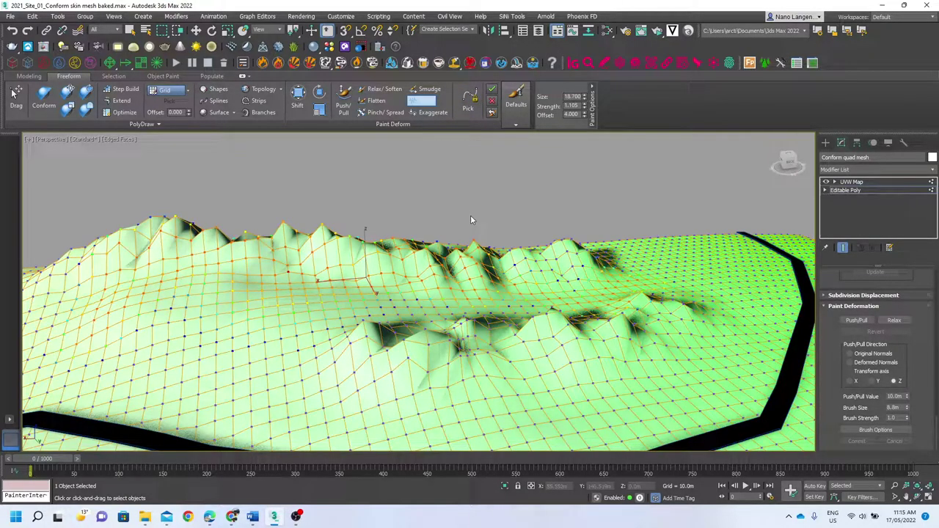
Step: Select the terrain's Editable Poly in the modifier stack and activate PolyDraw Splines
{"action": "middle_click_drag", "start_coordinate": [481, 244], "coordinate": [449, 255], "text": "alt"}
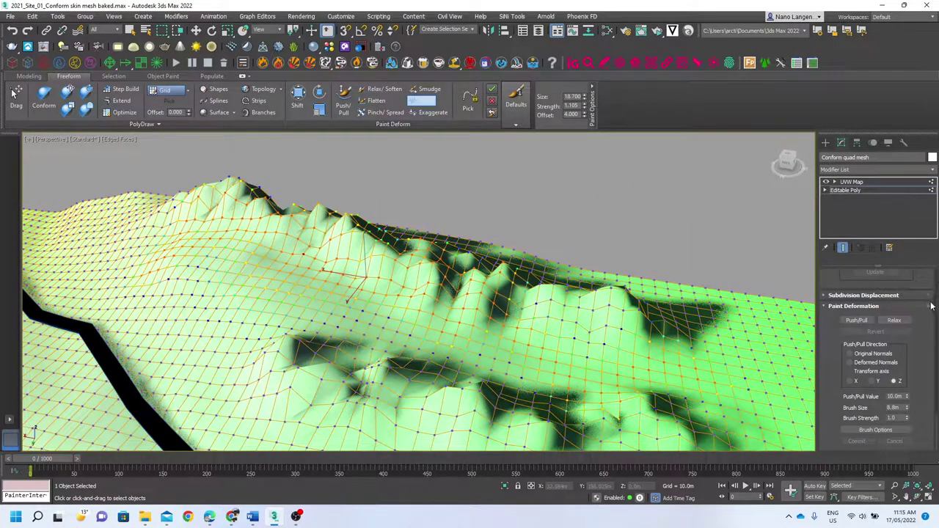
{"action": "left_click", "coordinate": [851, 190]}
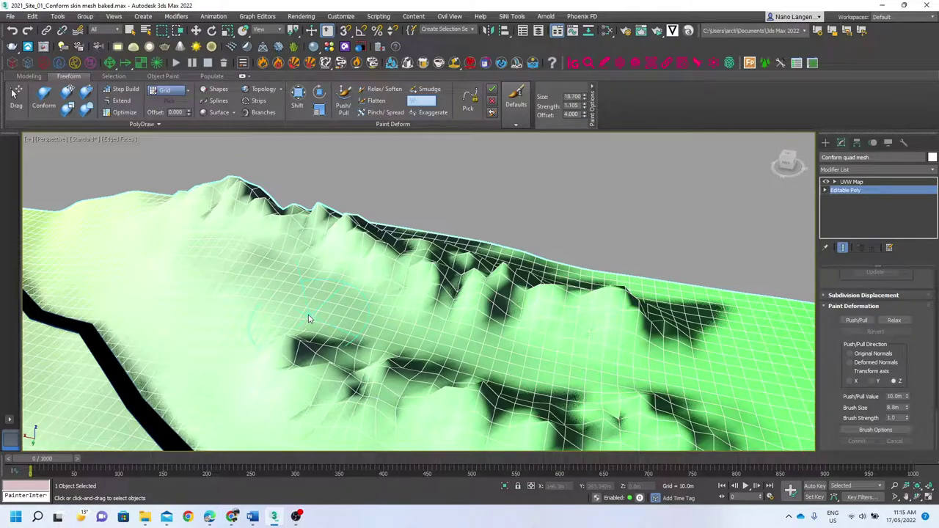
{"action": "left_click", "coordinate": [219, 103]}
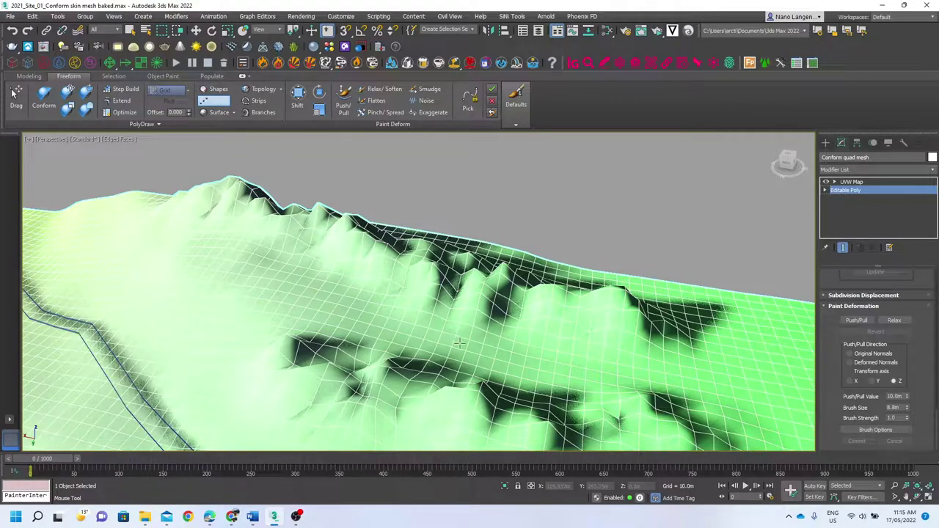
{"action": "left_click", "coordinate": [217, 114]}
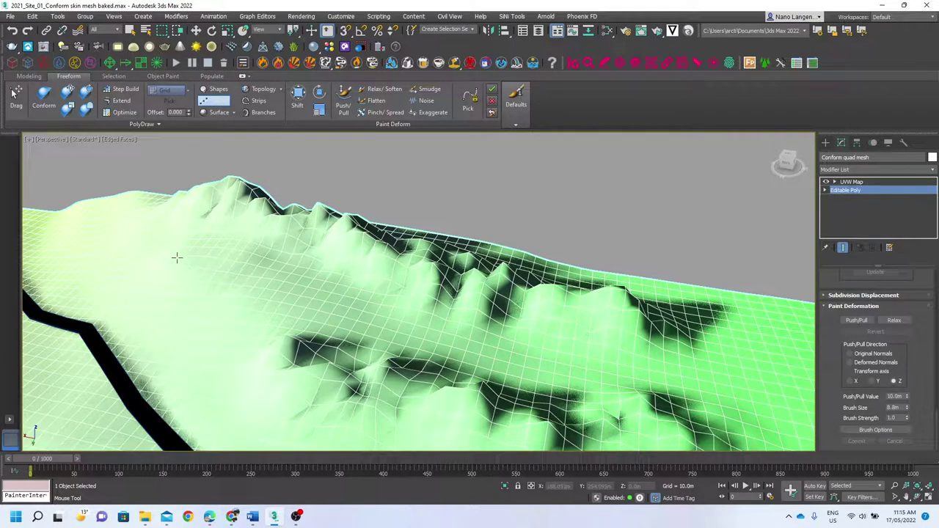
Step: Switch the viewport to wireframe and select the Shape003 spline lying on the terrain
{"action": "key", "text": "F3"}
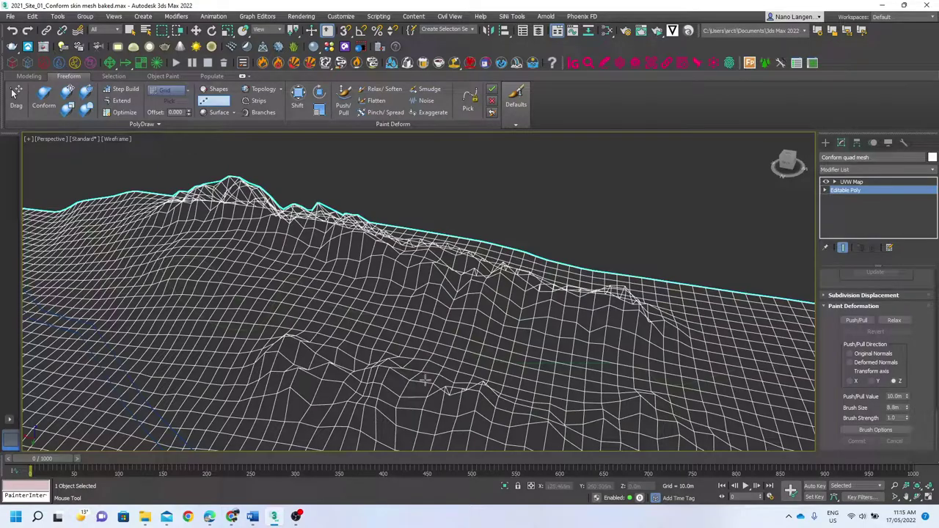
{"action": "middle_click_drag", "start_coordinate": [425, 381], "coordinate": [637, 412], "text": "alt"}
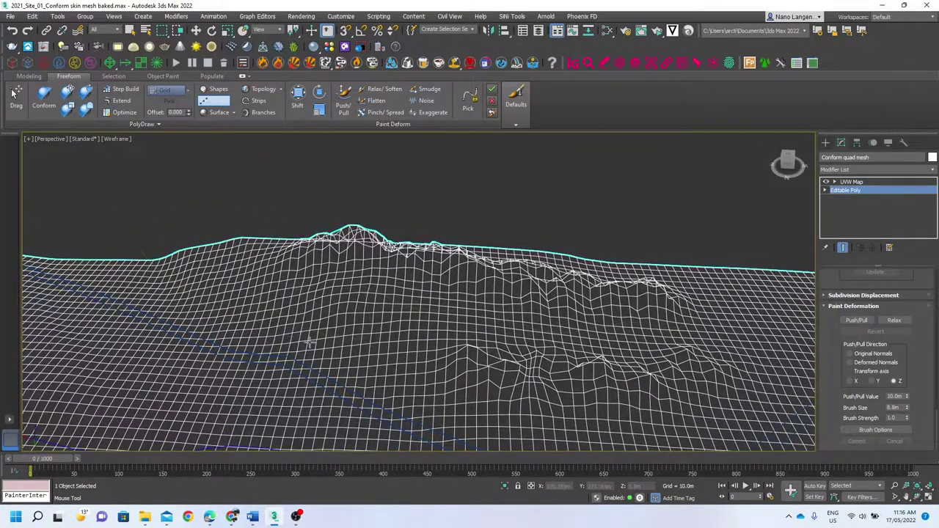
{"action": "key", "text": "w"}
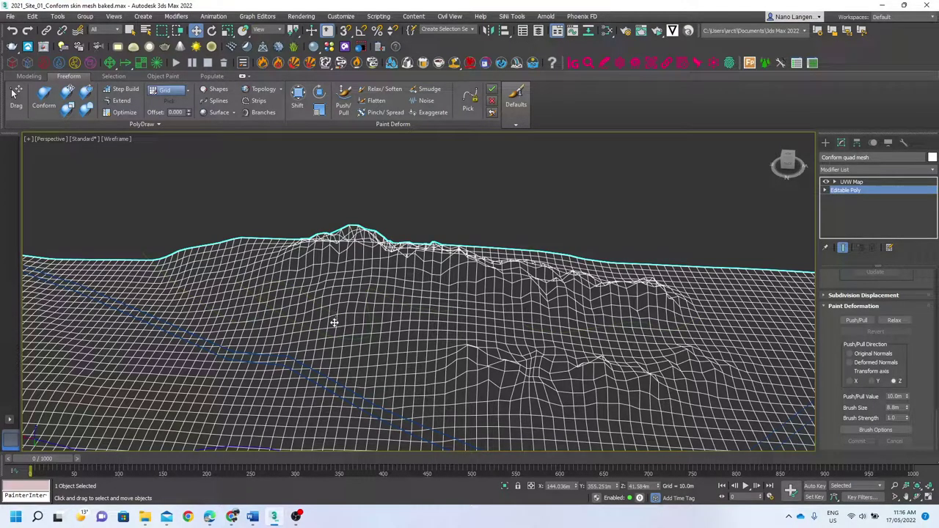
{"action": "left_click", "coordinate": [331, 336]}
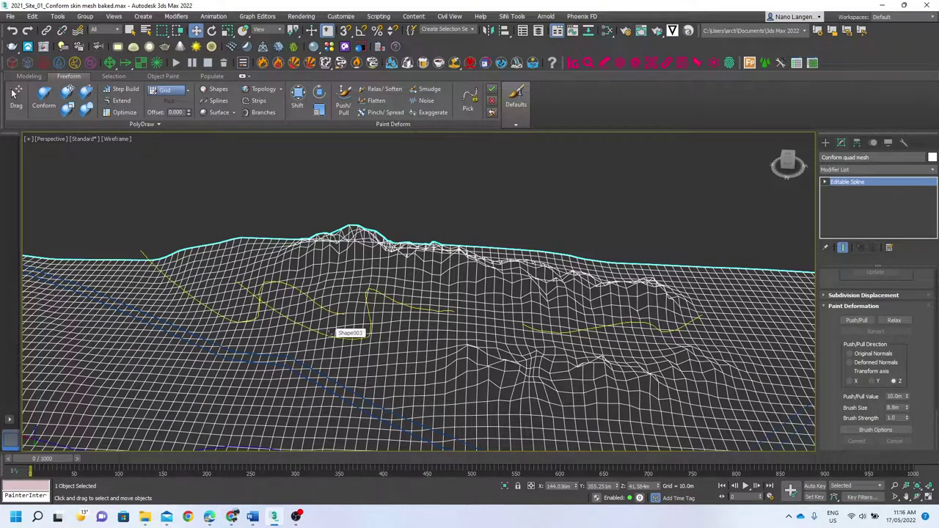
{"action": "middle_click_drag", "start_coordinate": [355, 368], "coordinate": [725, 356], "text": "alt"}
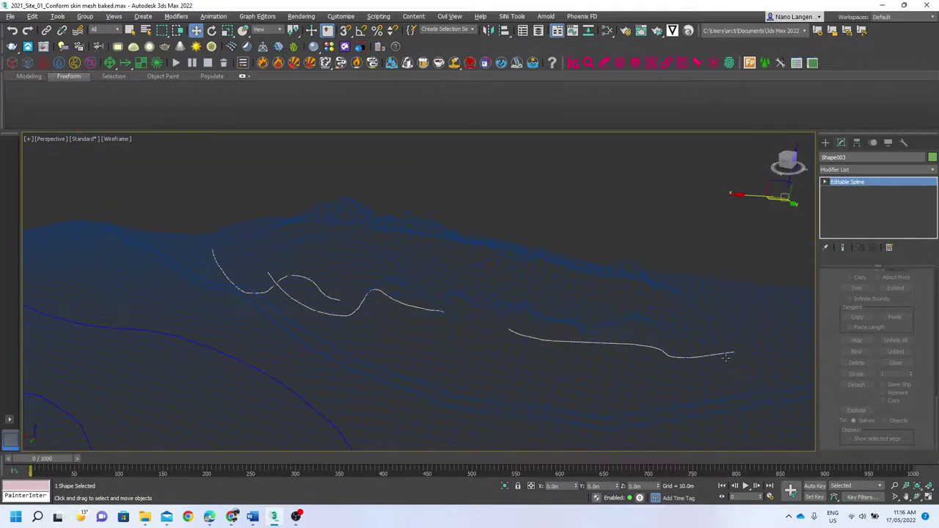
Step: Deselect the spline and reselect the terrain at its Editable Poly level
{"action": "left_click", "coordinate": [559, 214]}
{"action": "left_click", "coordinate": [584, 314]}
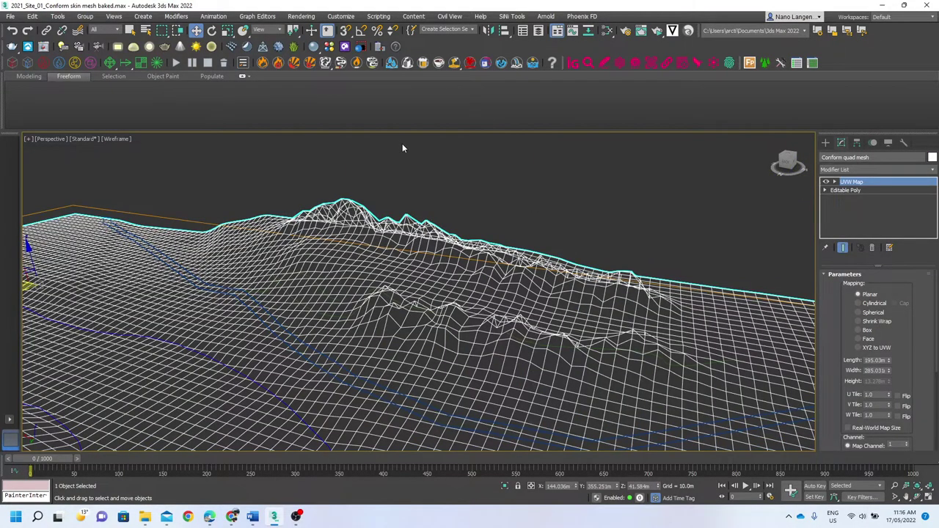
{"action": "left_click", "coordinate": [117, 77]}
{"action": "left_click", "coordinate": [840, 191]}
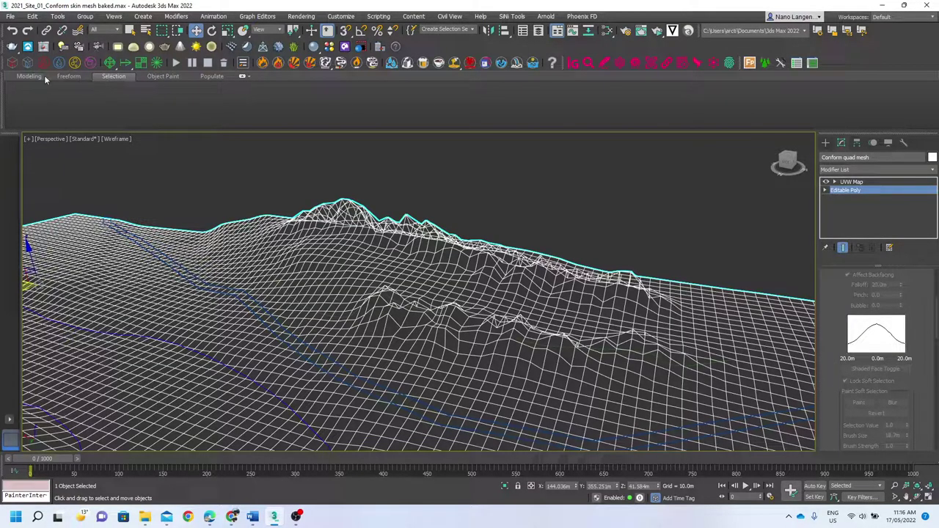
Step: Set PolyDraw's Draw On option to Surface and start Splines drawing
{"action": "left_click", "coordinate": [64, 77]}
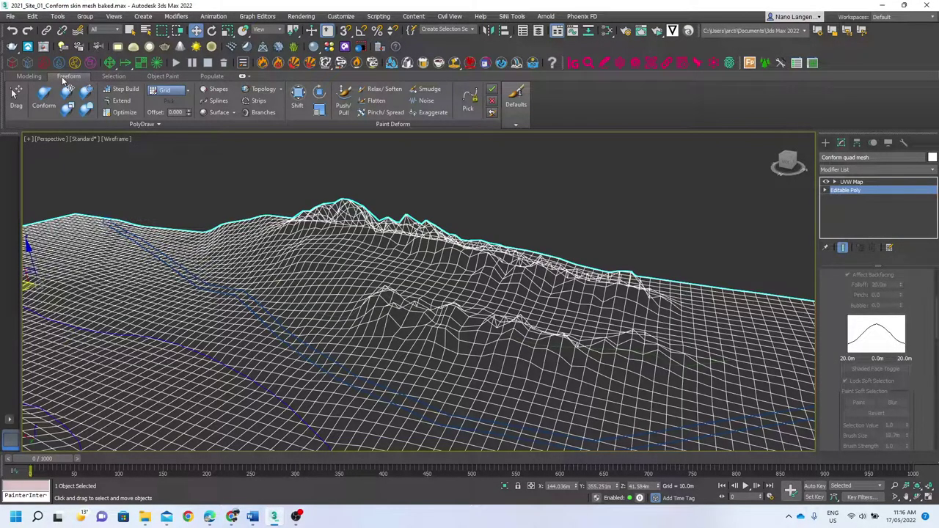
{"action": "left_click", "coordinate": [187, 92]}
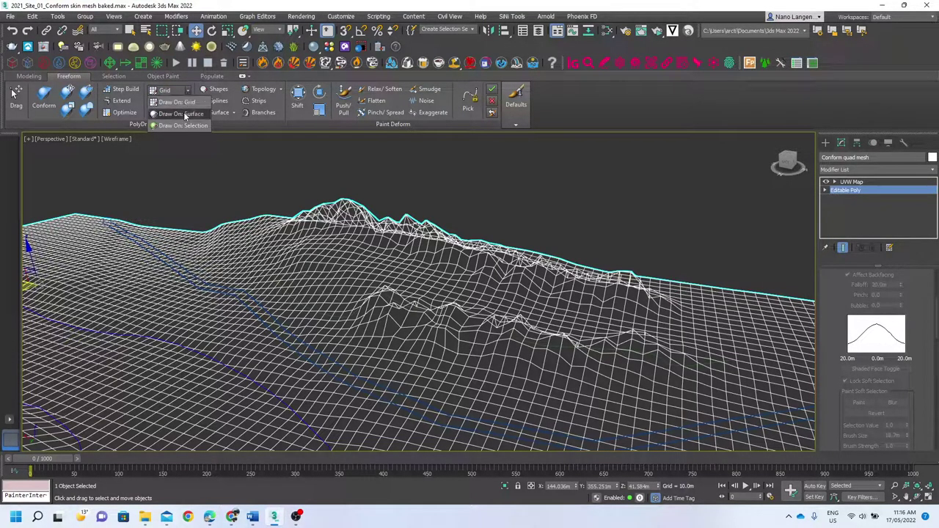
{"action": "left_click", "coordinate": [184, 115]}
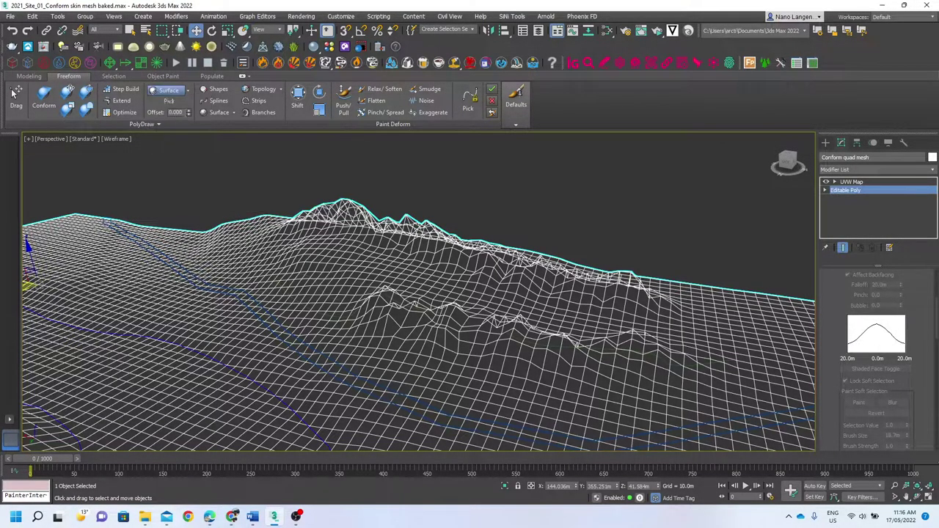
{"action": "left_click", "coordinate": [221, 104]}
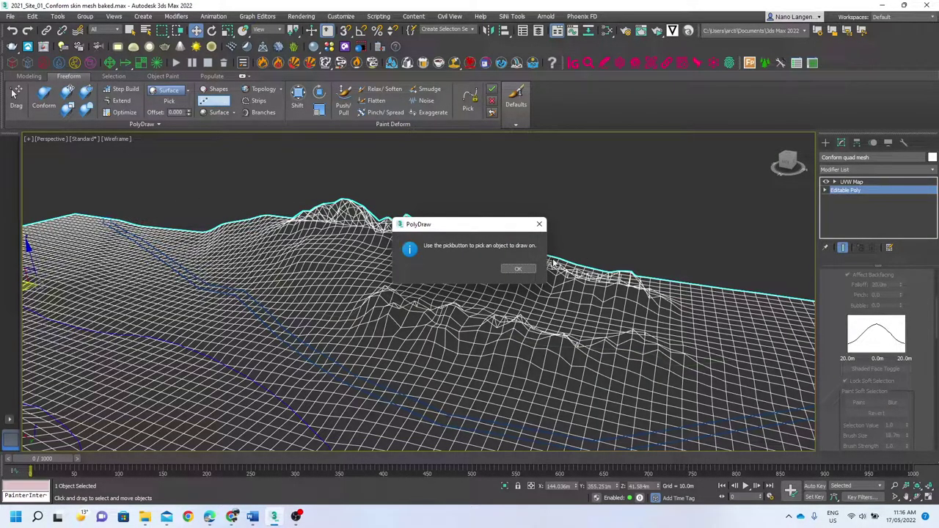
Step: Pick the Conform quad mesh terrain as the PolyDraw drawing surface
{"action": "left_click", "coordinate": [523, 271]}
{"action": "left_click", "coordinate": [169, 101]}
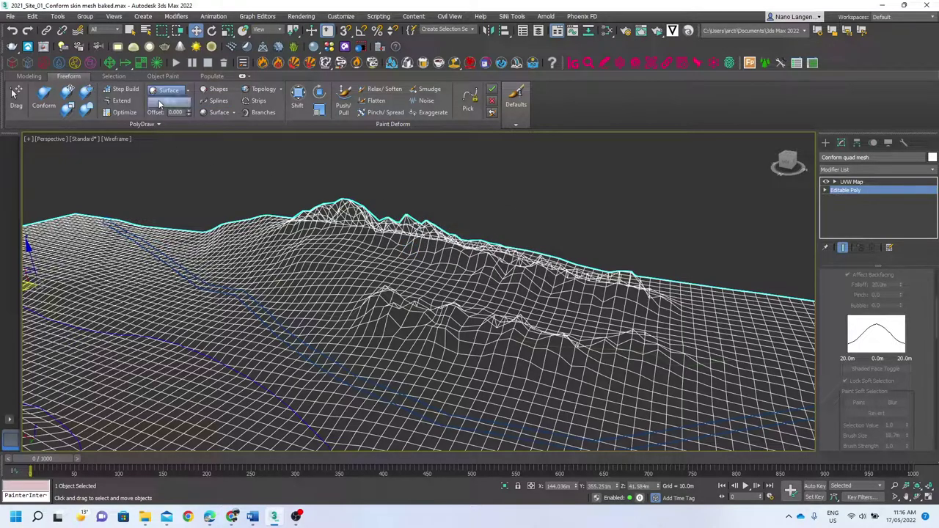
{"action": "left_click", "coordinate": [243, 276]}
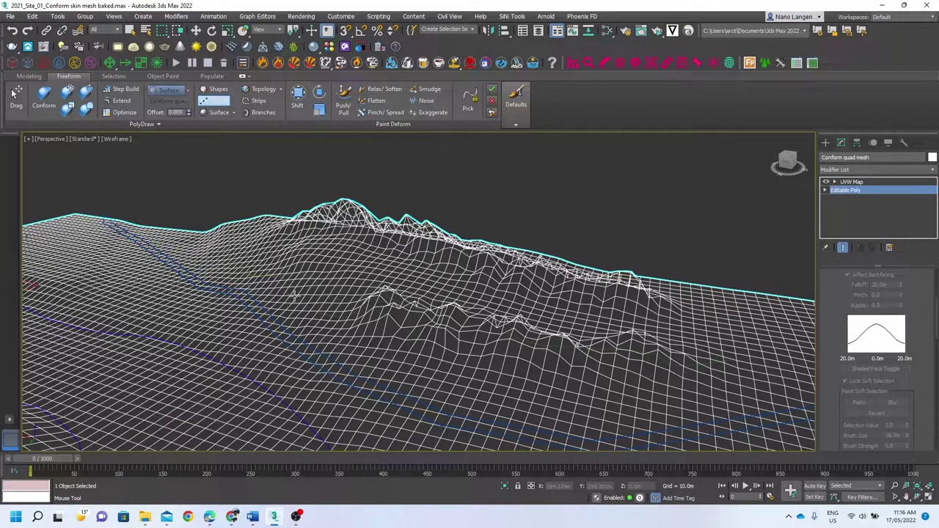
Step: Sketch a spline stroke across the terrain, then leave drawing mode with W
{"action": "mouse_move", "coordinate": [409, 274]}
{"action": "left_mouse_down"}
{"action": "mouse_move", "coordinate": [724, 345]}
{"action": "mouse_move", "coordinate": [750, 397]}
{"action": "mouse_move", "coordinate": [557, 413]}
{"action": "mouse_move", "coordinate": [542, 397]}
{"action": "mouse_move", "coordinate": [551, 391]}
{"action": "left_mouse_up"}
{"action": "scroll", "coordinate": [564, 387], "scroll_direction": "down", "scroll_amount": 6}
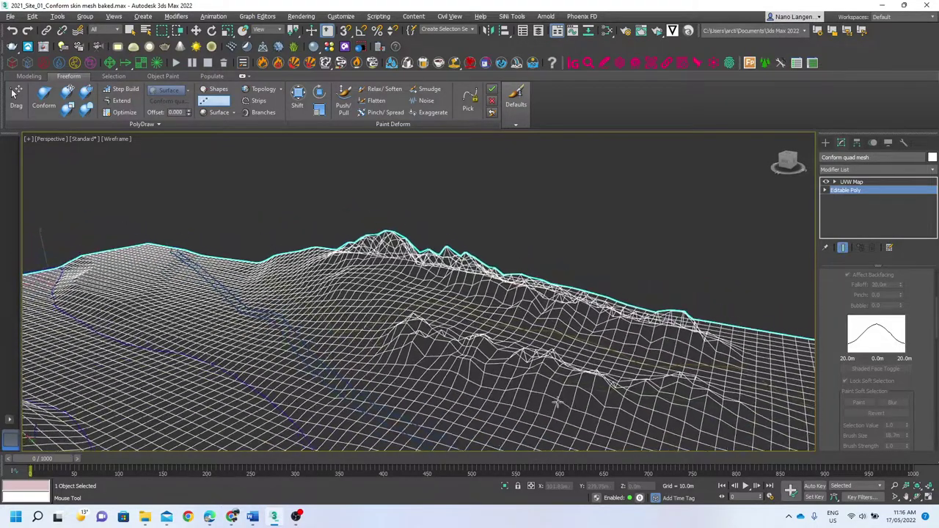
{"action": "middle_click_drag", "start_coordinate": [570, 383], "coordinate": [694, 413], "text": "alt"}
{"action": "scroll", "coordinate": [388, 384], "scroll_direction": "up", "scroll_amount": 5}
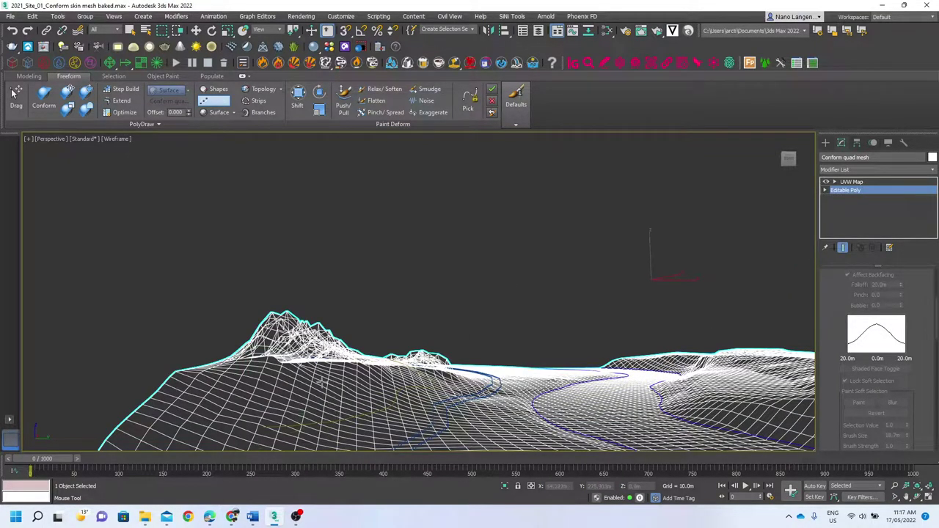
{"action": "key", "text": "w"}
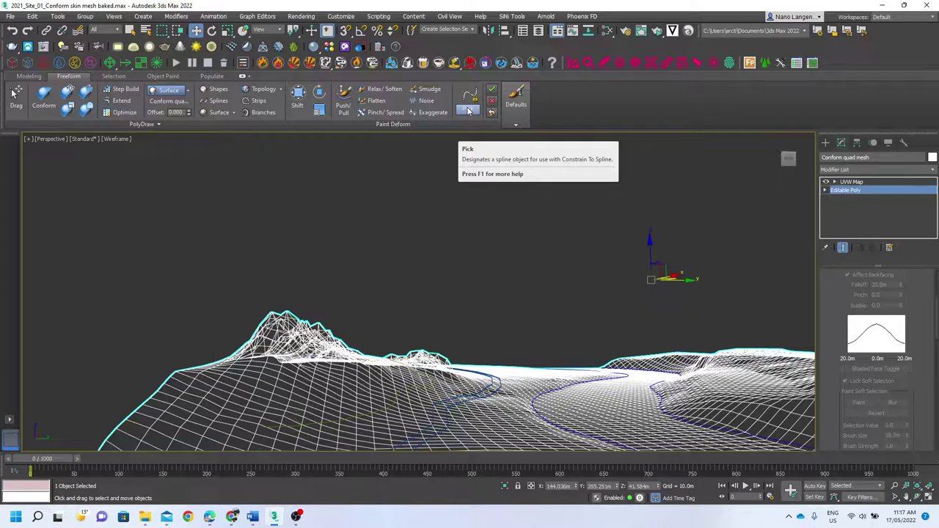
Step: Expand the extra Paint Deform brush settings and pick spline Shape004 as the Constrain To Spline path
{"action": "left_click", "coordinate": [516, 126]}
{"action": "left_click", "coordinate": [472, 112]}
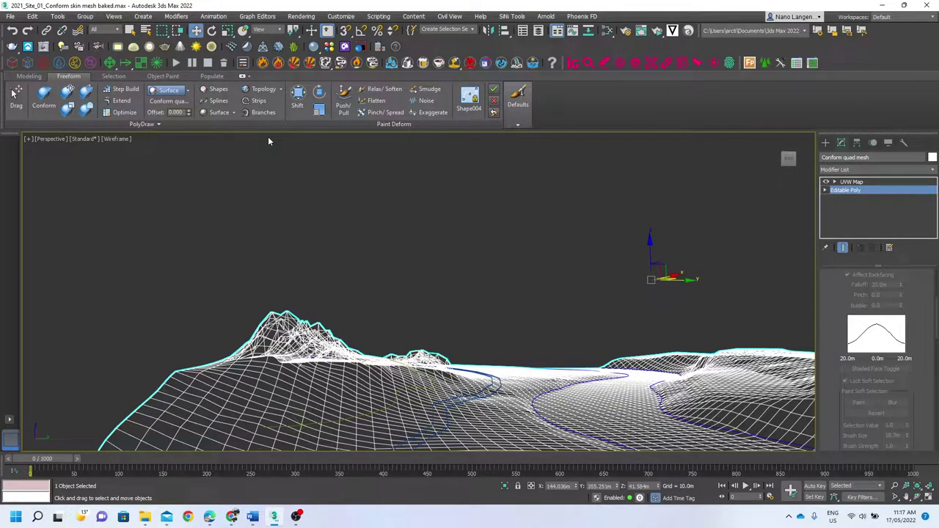
{"action": "left_click", "coordinate": [113, 77]}
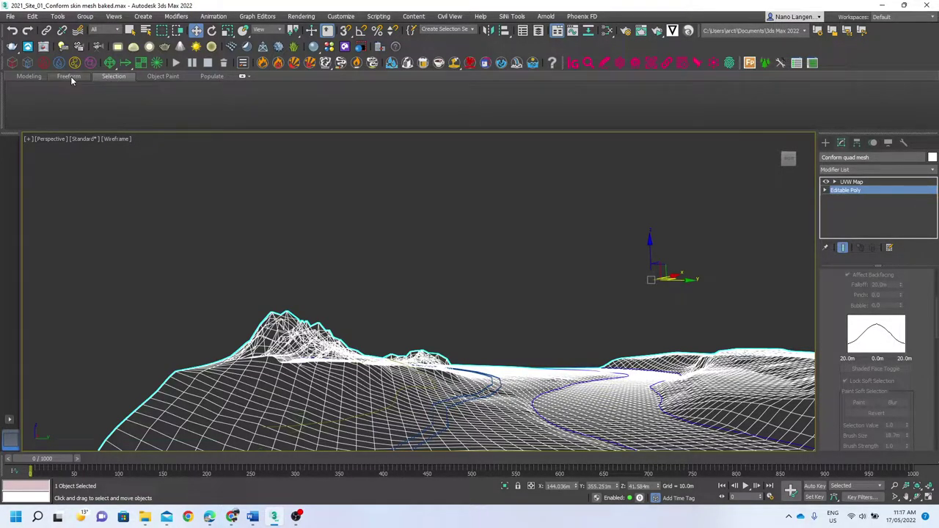
{"action": "left_click", "coordinate": [150, 77]}
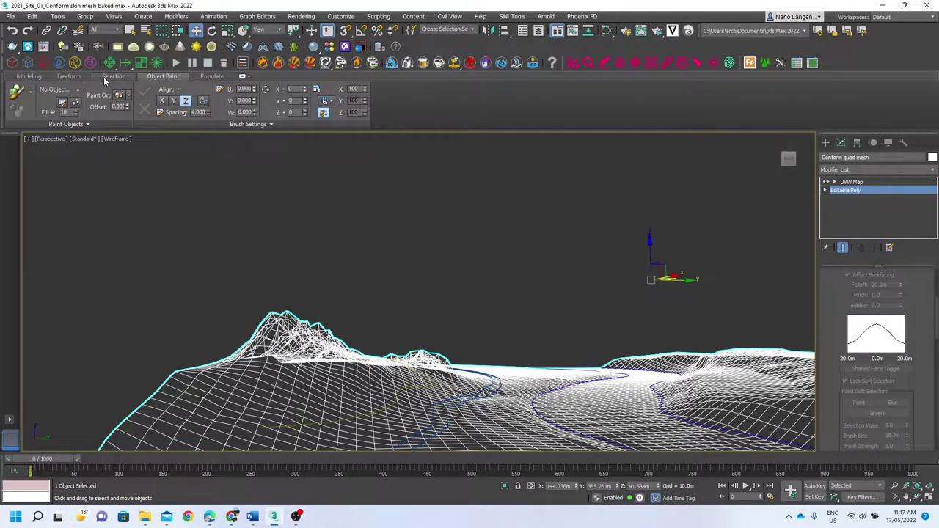
{"action": "left_click", "coordinate": [69, 76]}
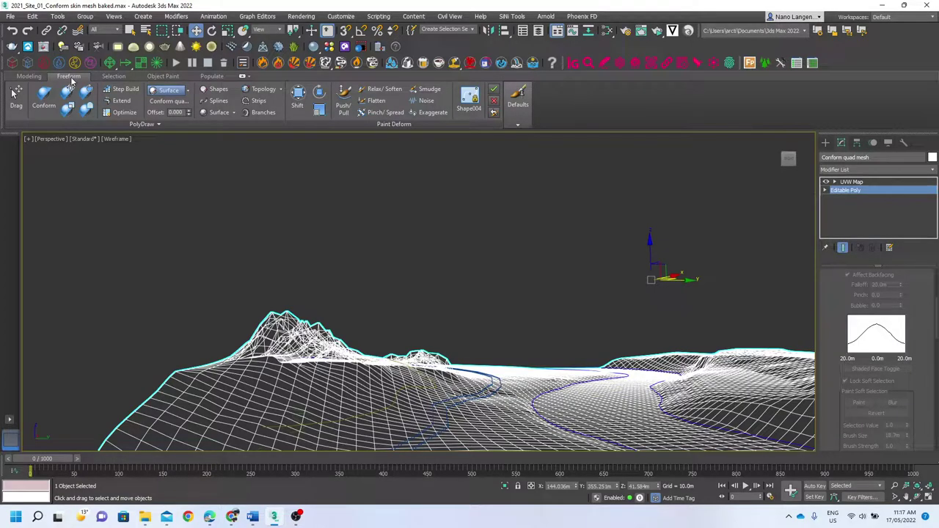